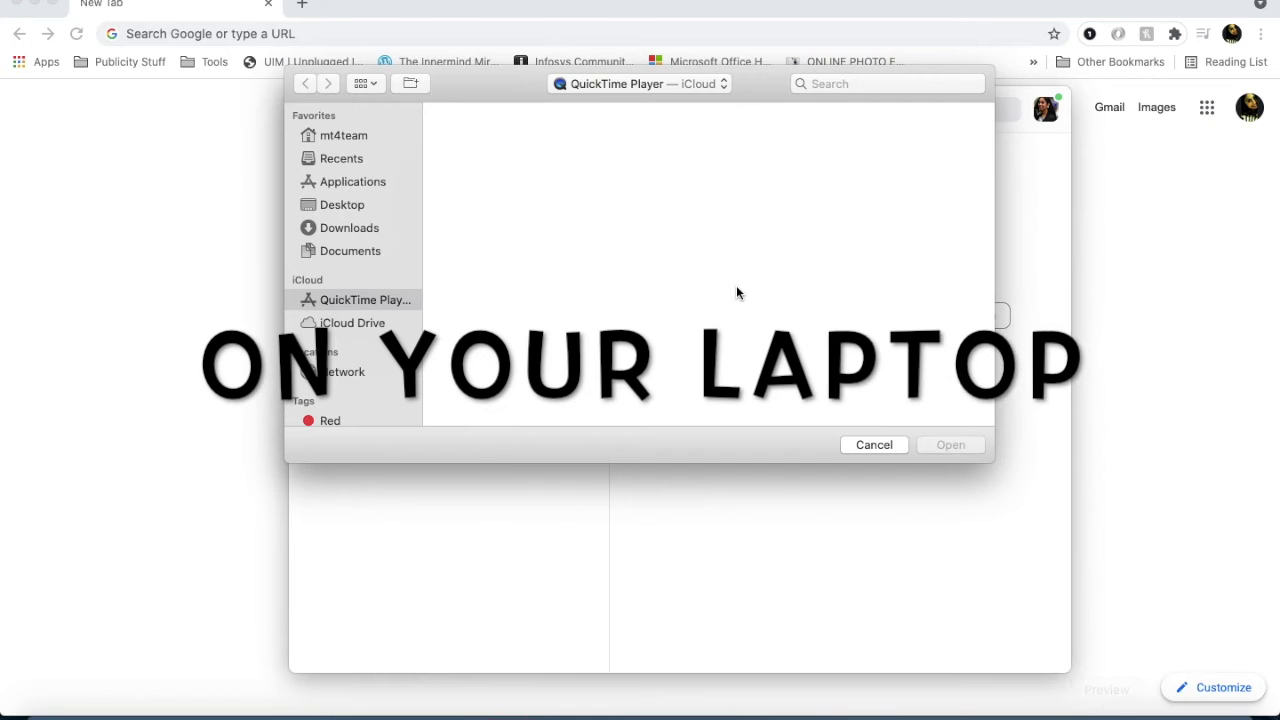
Open the zoom.us website in Chrome.
left_click(423, 40)
type("zoom")
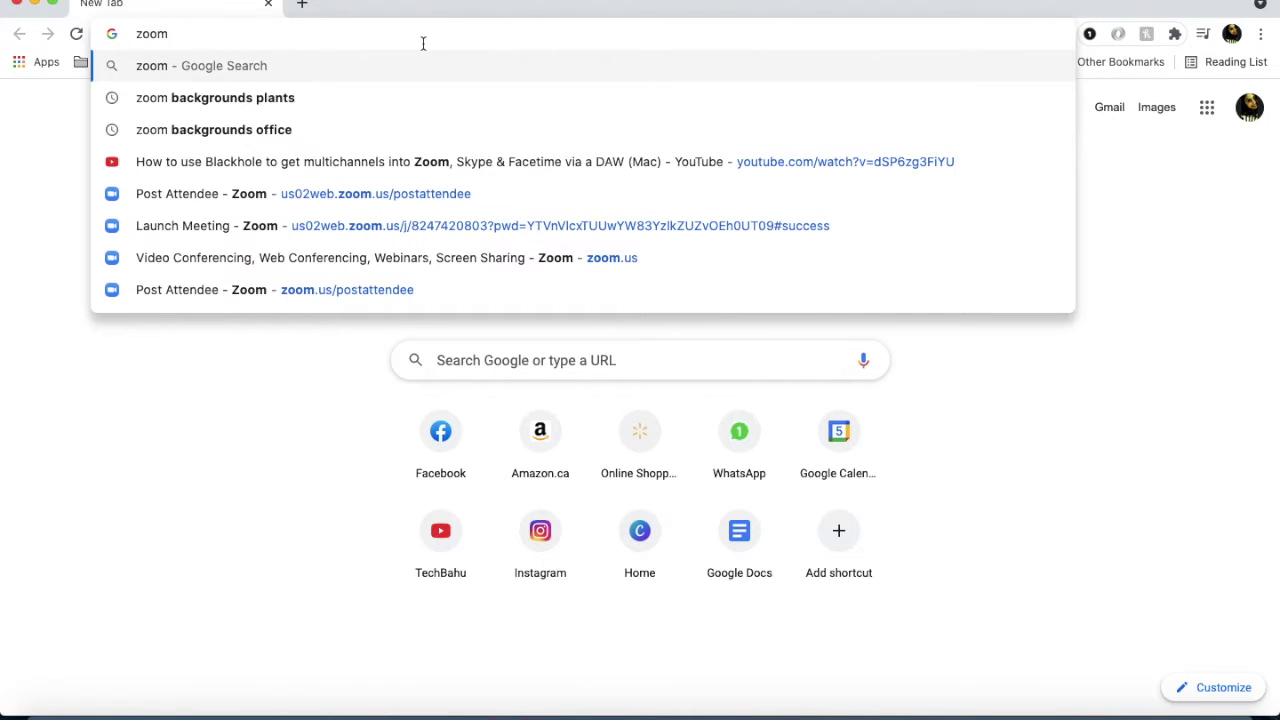
key("BackSpace")
type("m.us")
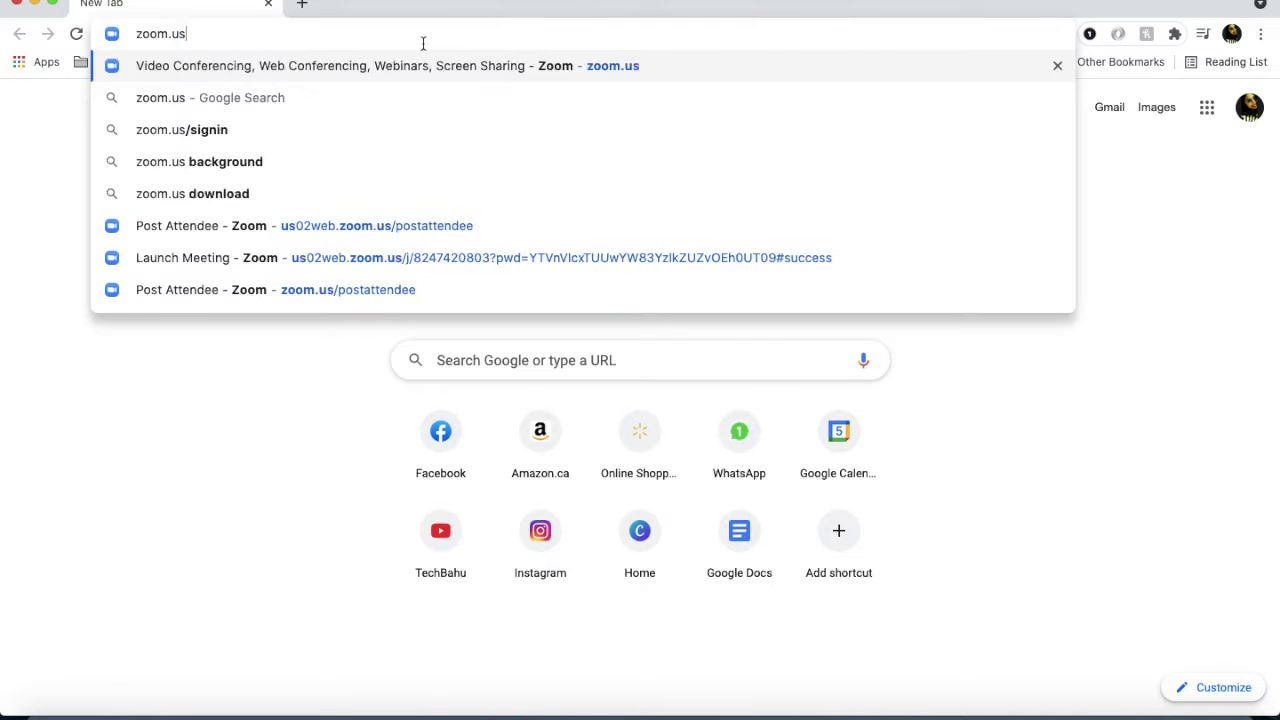
key("Return")
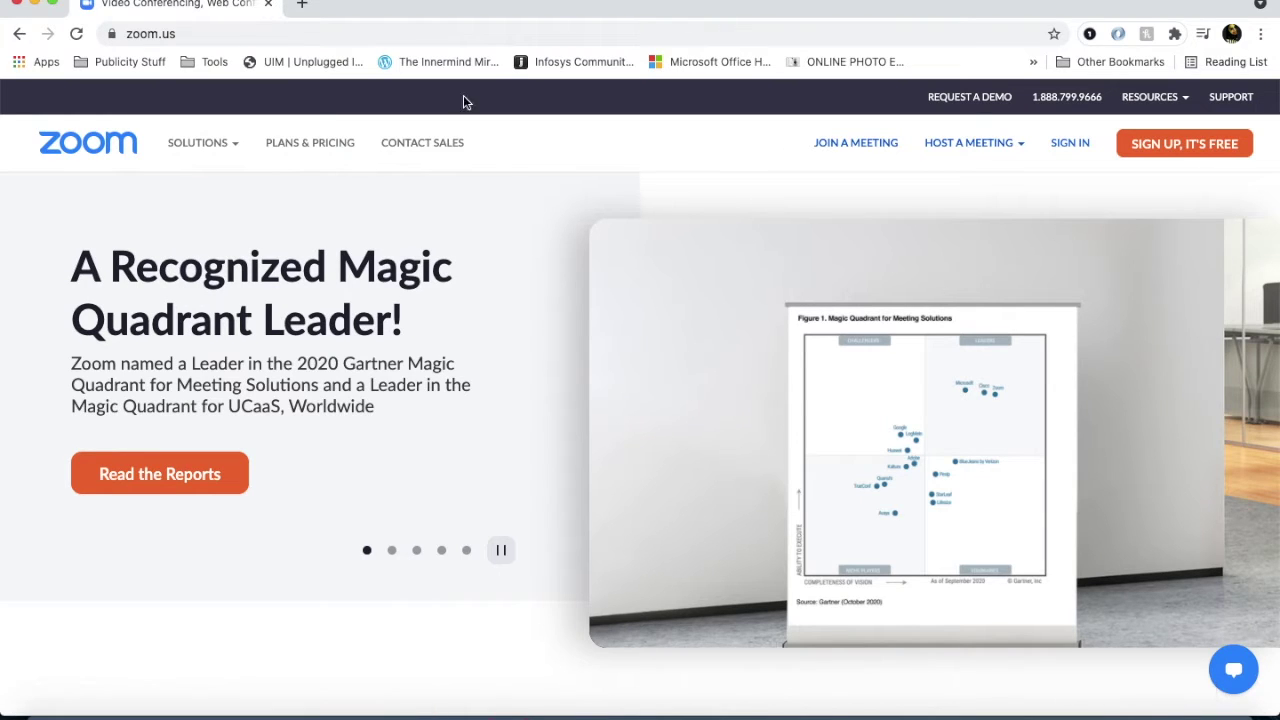
Search Google for 'zoom app download'.
left_click(387, 33)
type("zoo")
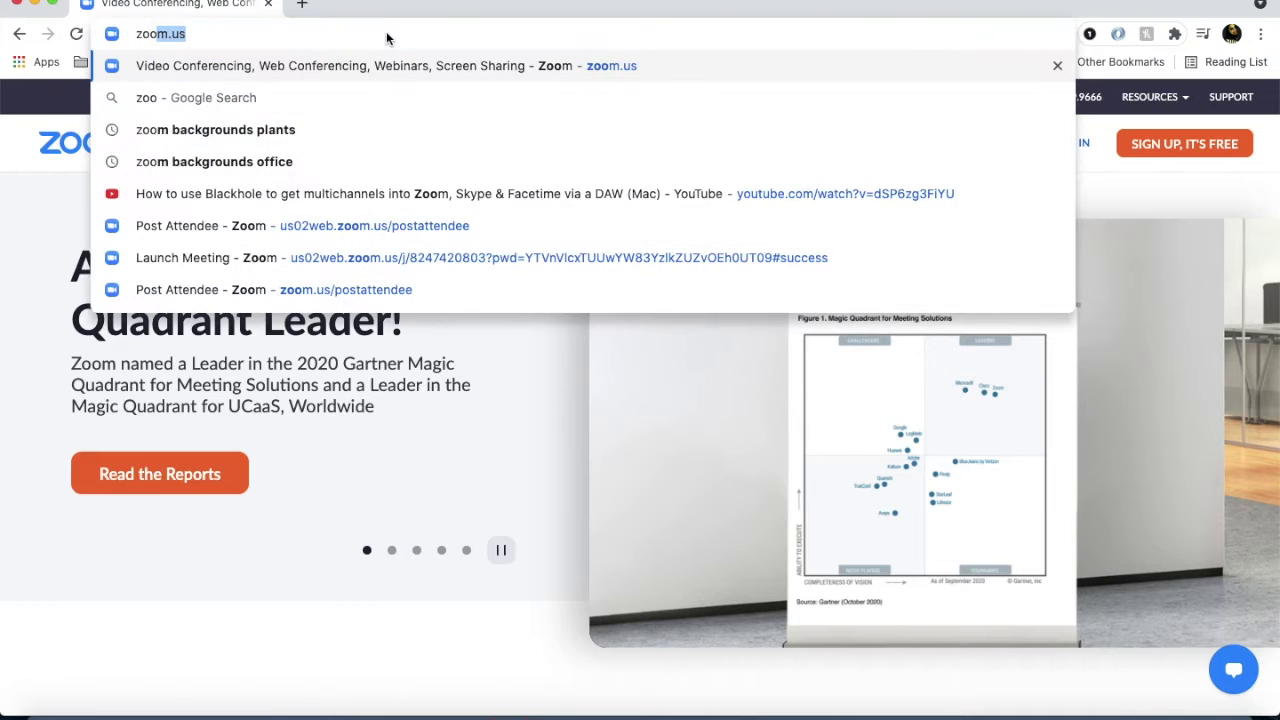
type("m app down")
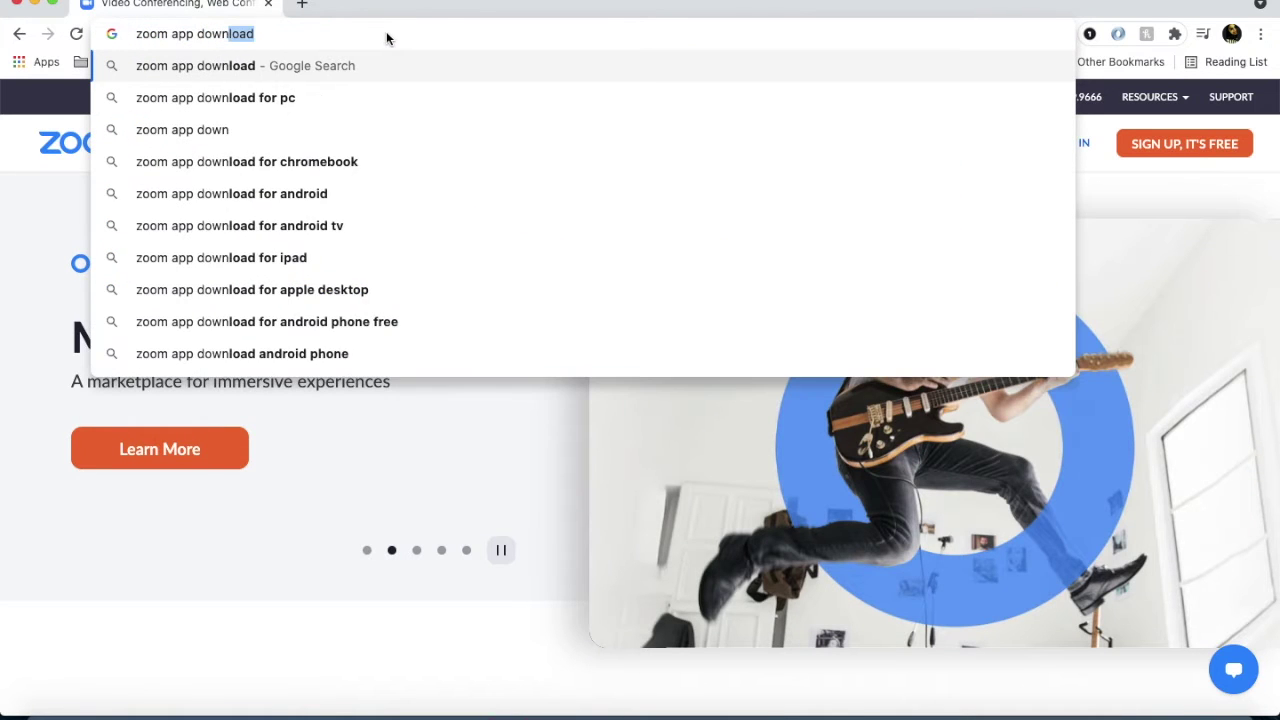
key("Return")
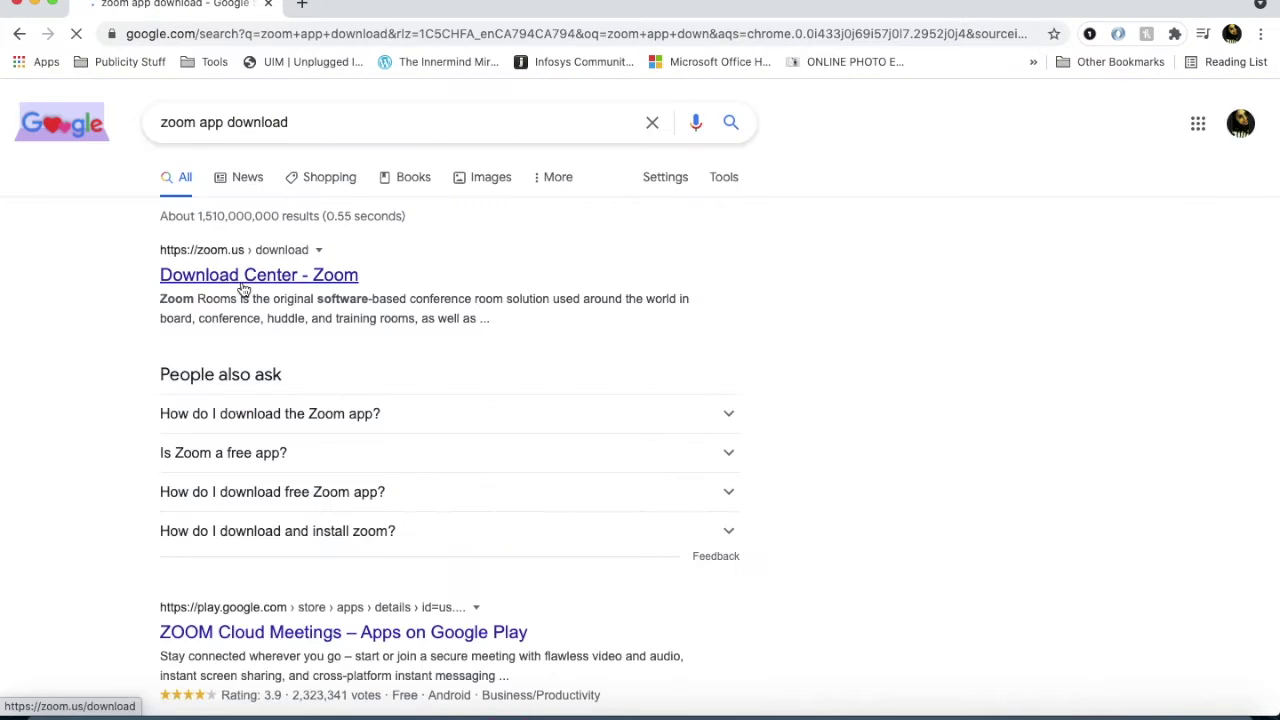
Open Zoom's Download Center, briefly visit Sign Up, then launch the Zoom desktop app.
left_click(243, 289)
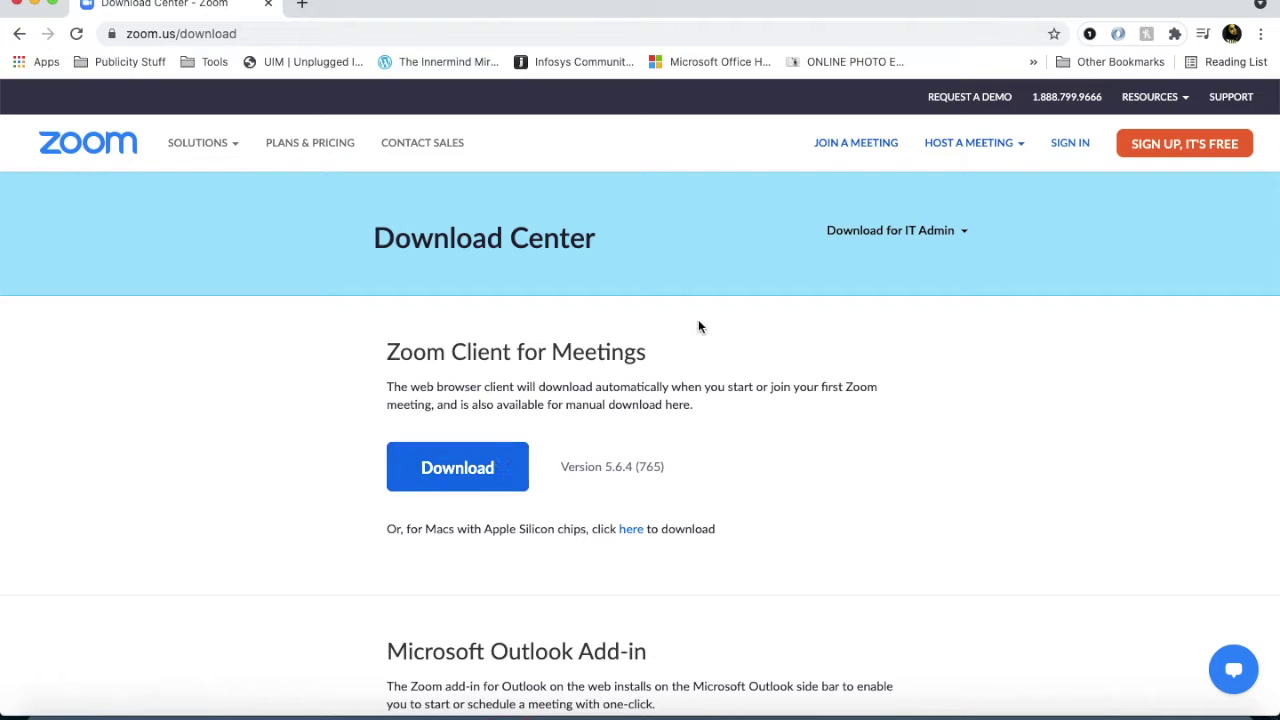
left_click(1175, 163)
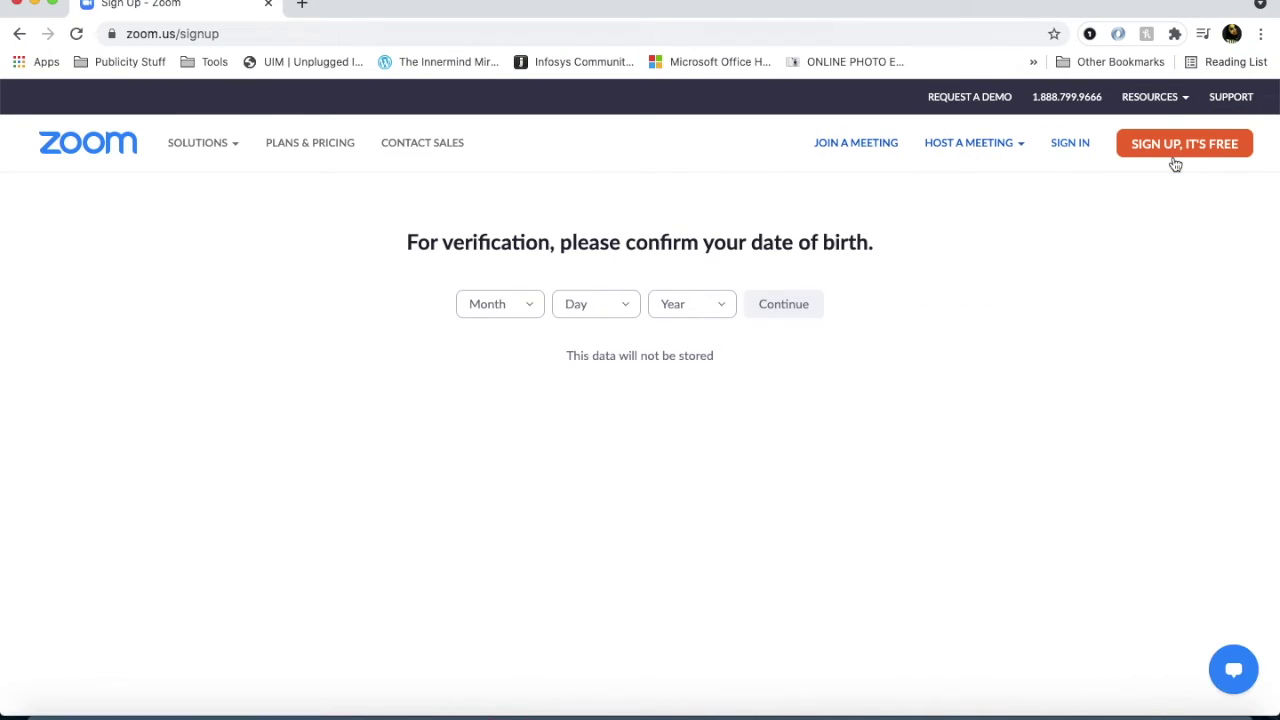
left_click(20, 34)
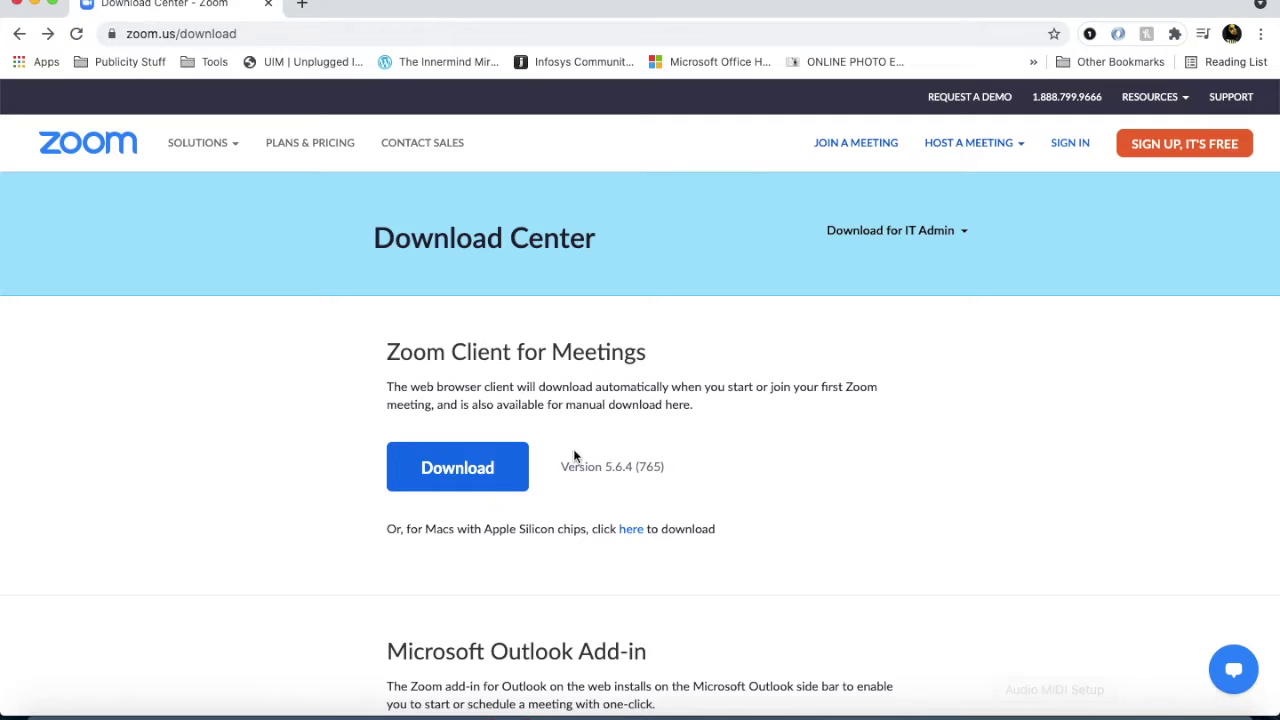
left_click(1178, 712)
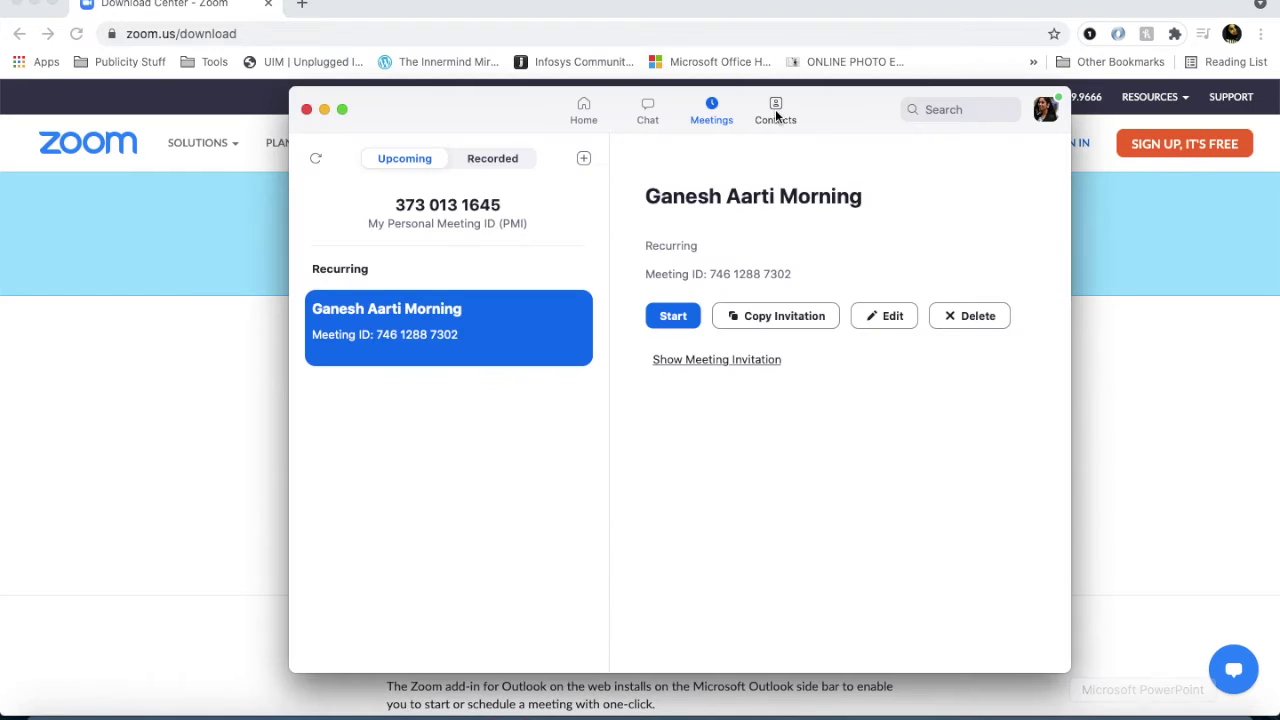
Sign out of Zoom, sign back in with the account password, and go Home.
left_click(1045, 109)
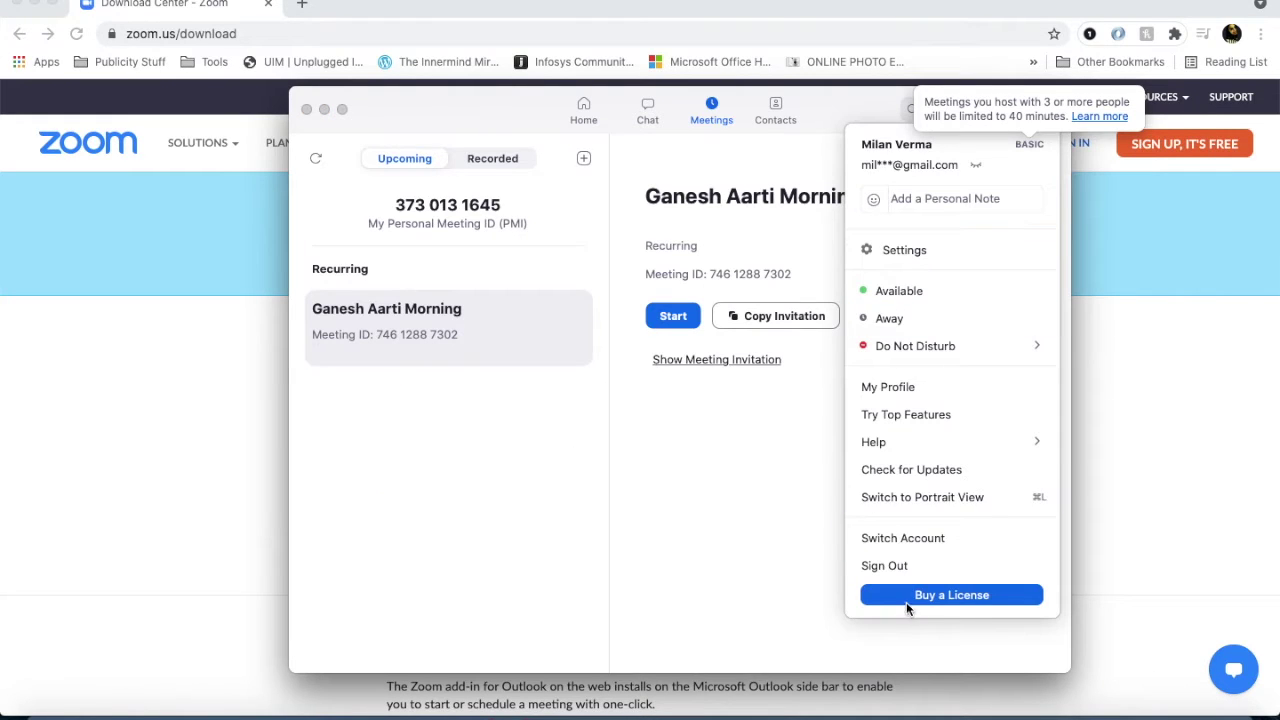
left_click(905, 567)
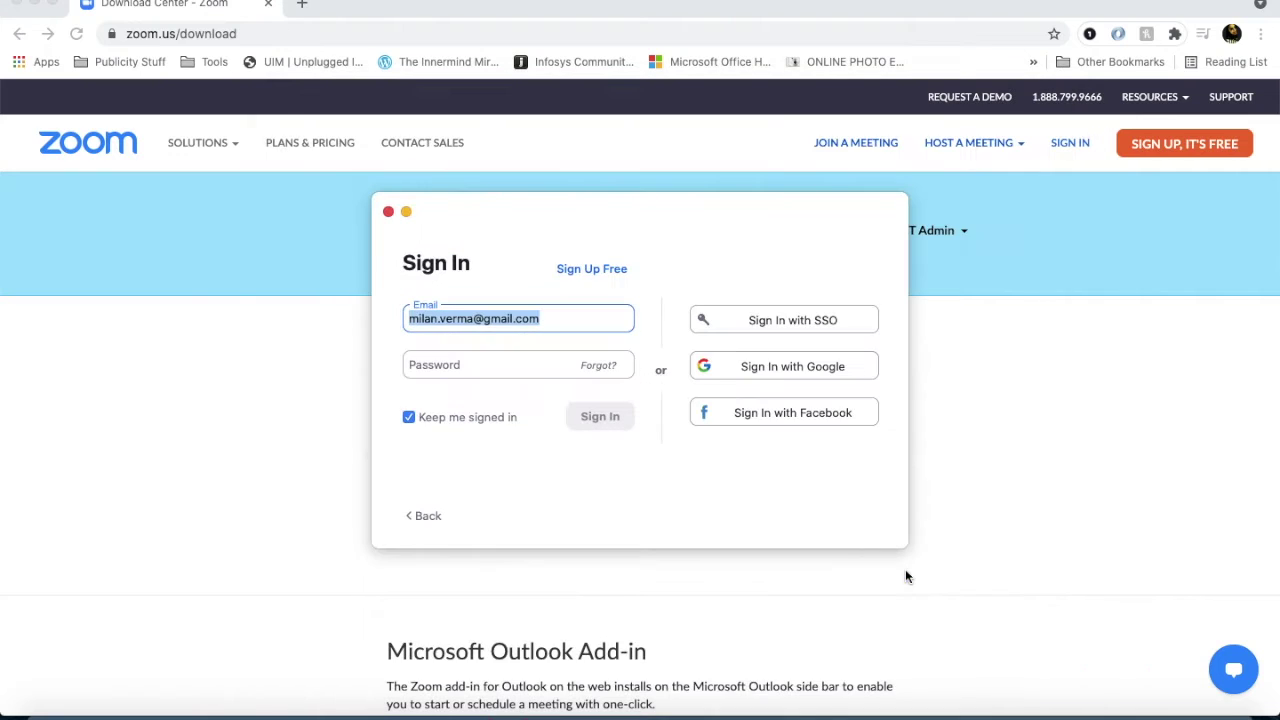
left_click(509, 374)
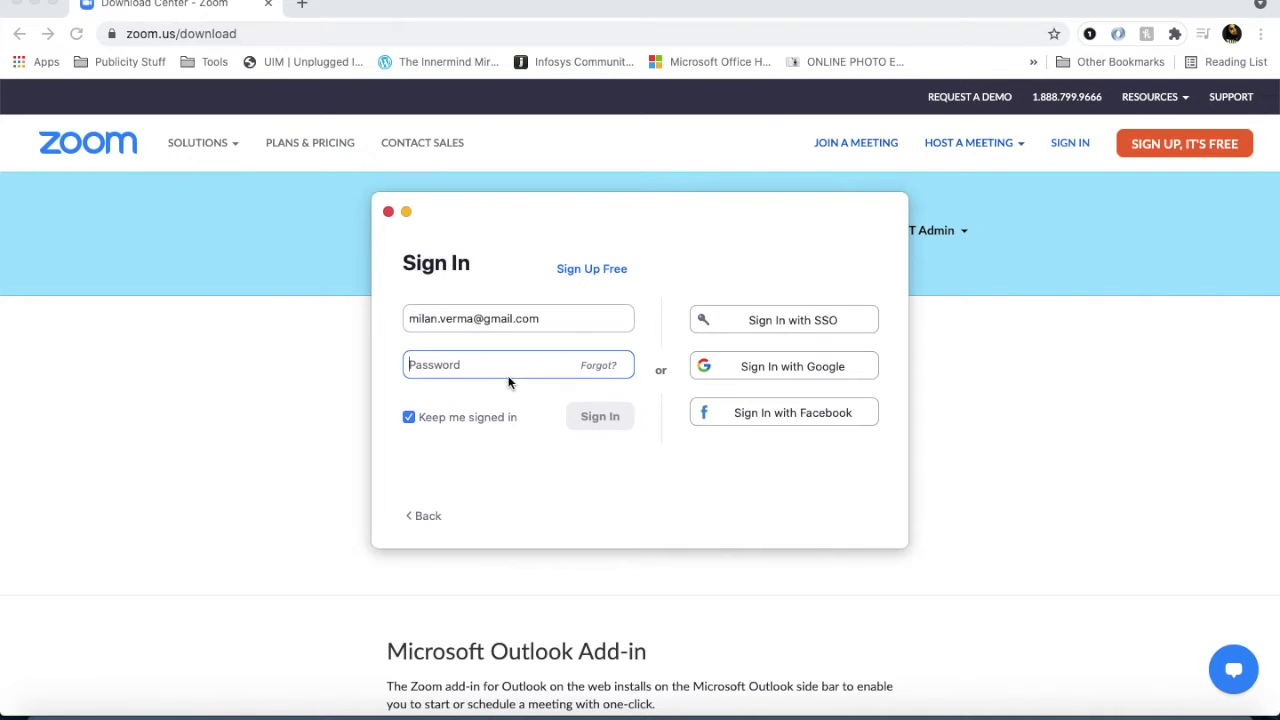
type("*********")
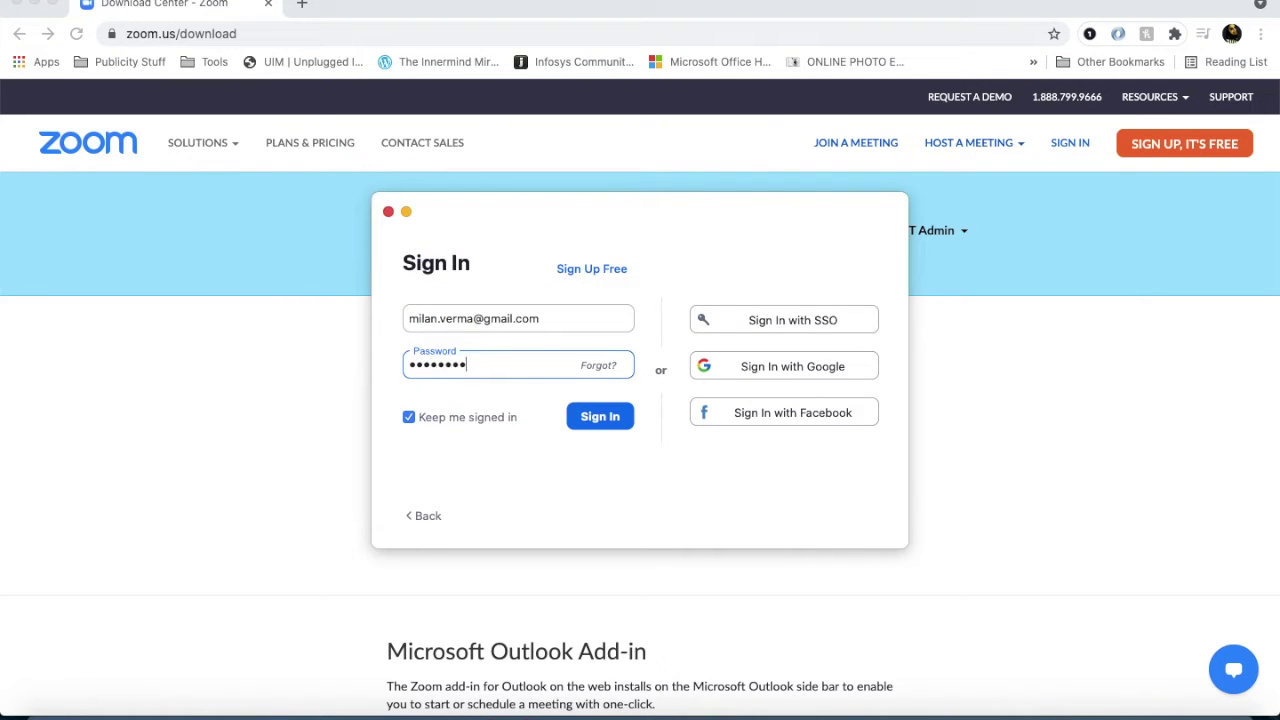
left_click(591, 425)
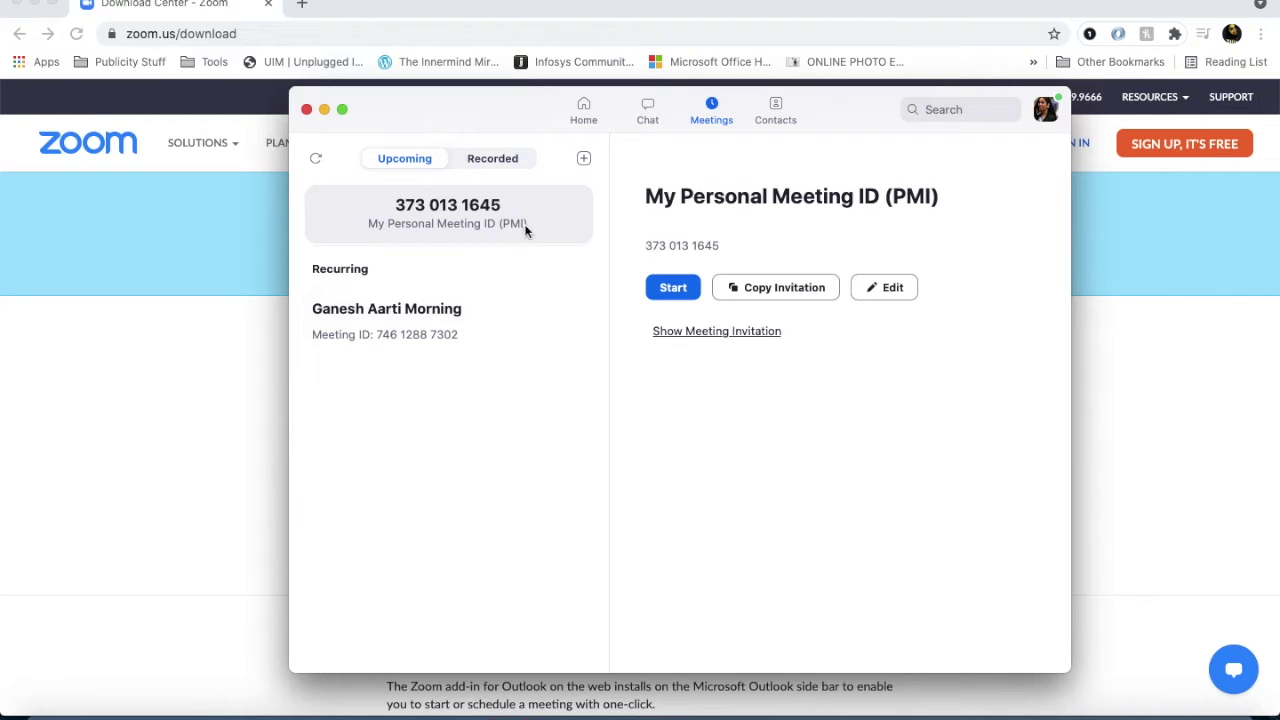
left_click(571, 119)
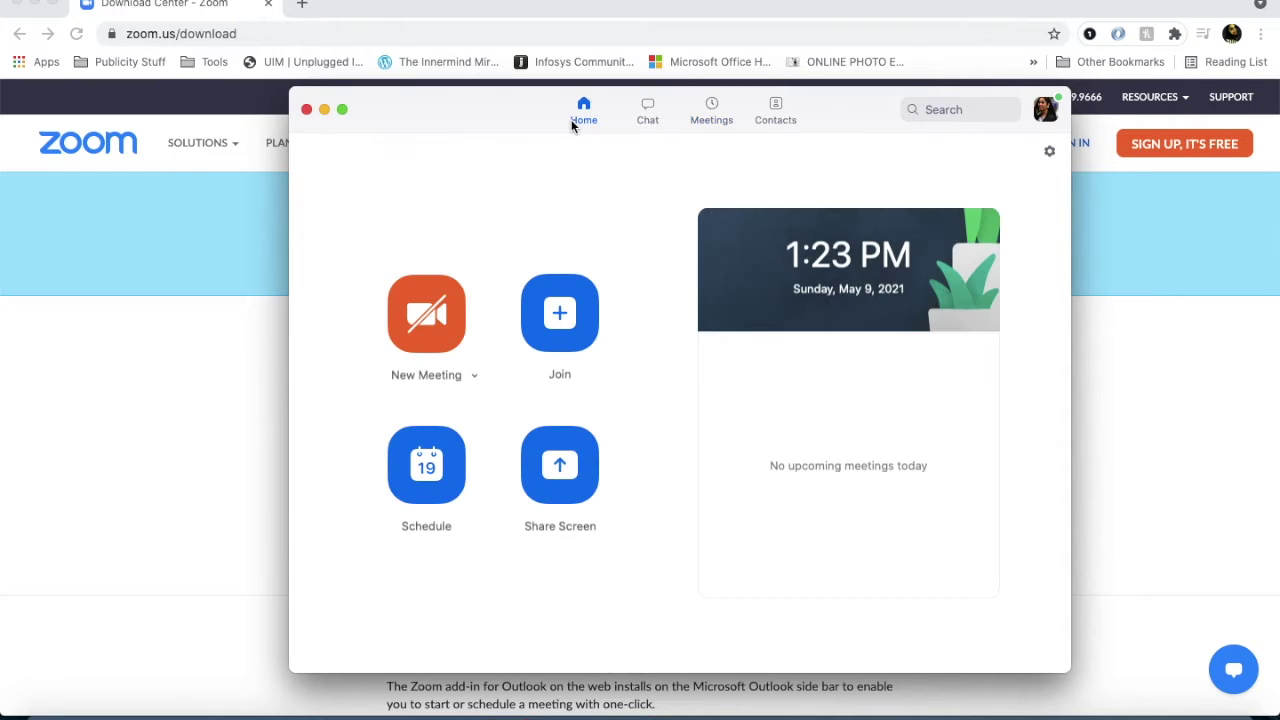
Schedule a new meeting titled Meet1 starting at 3:00 PM.
left_click(442, 477)
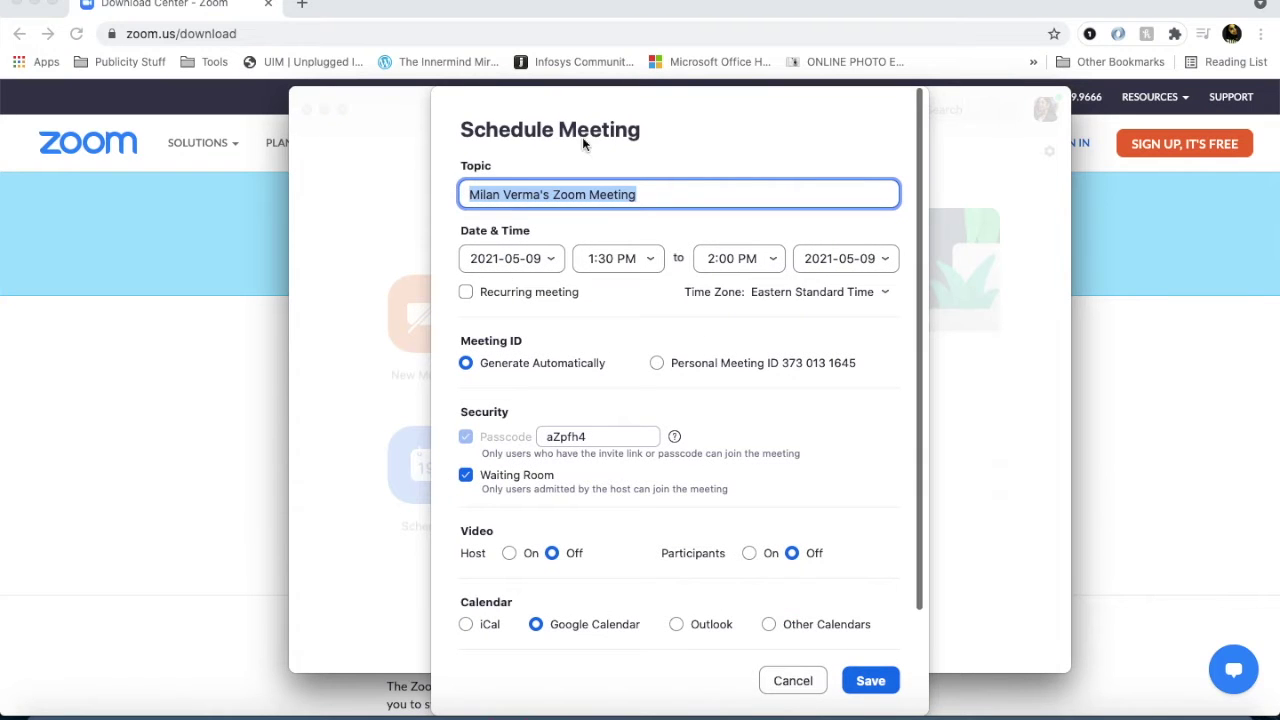
type("Meet1")
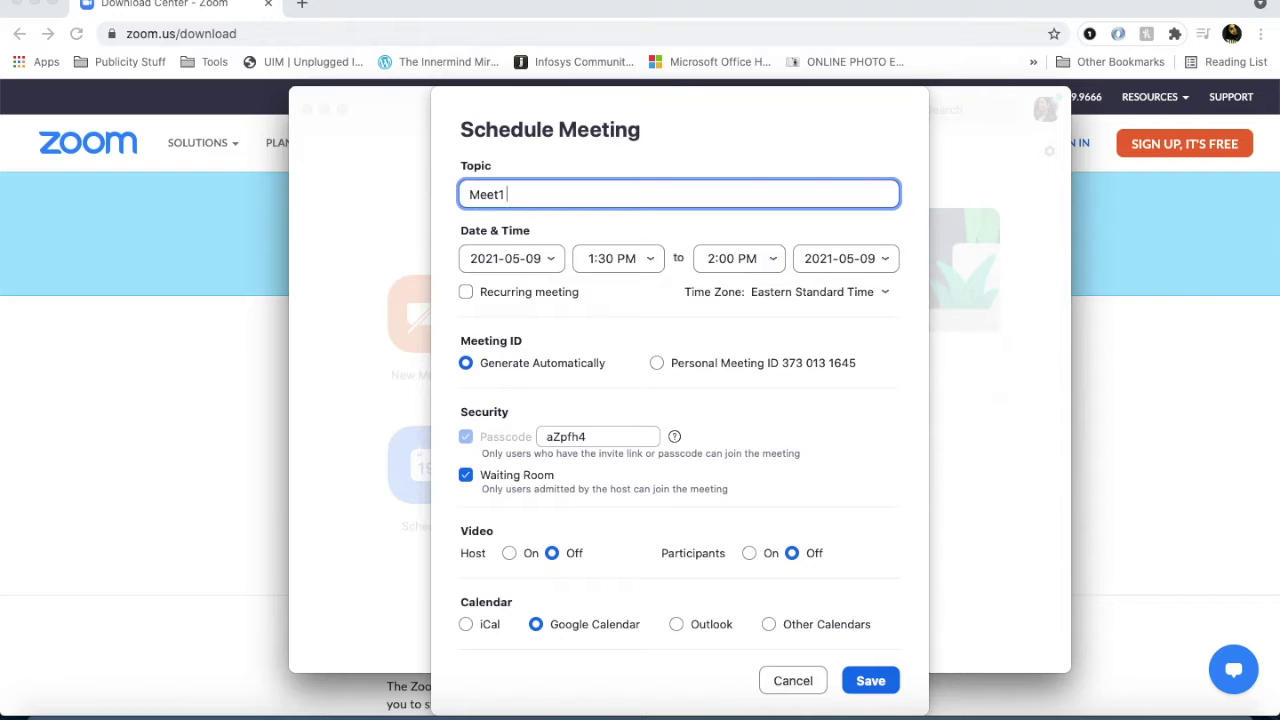
left_click(622, 261)
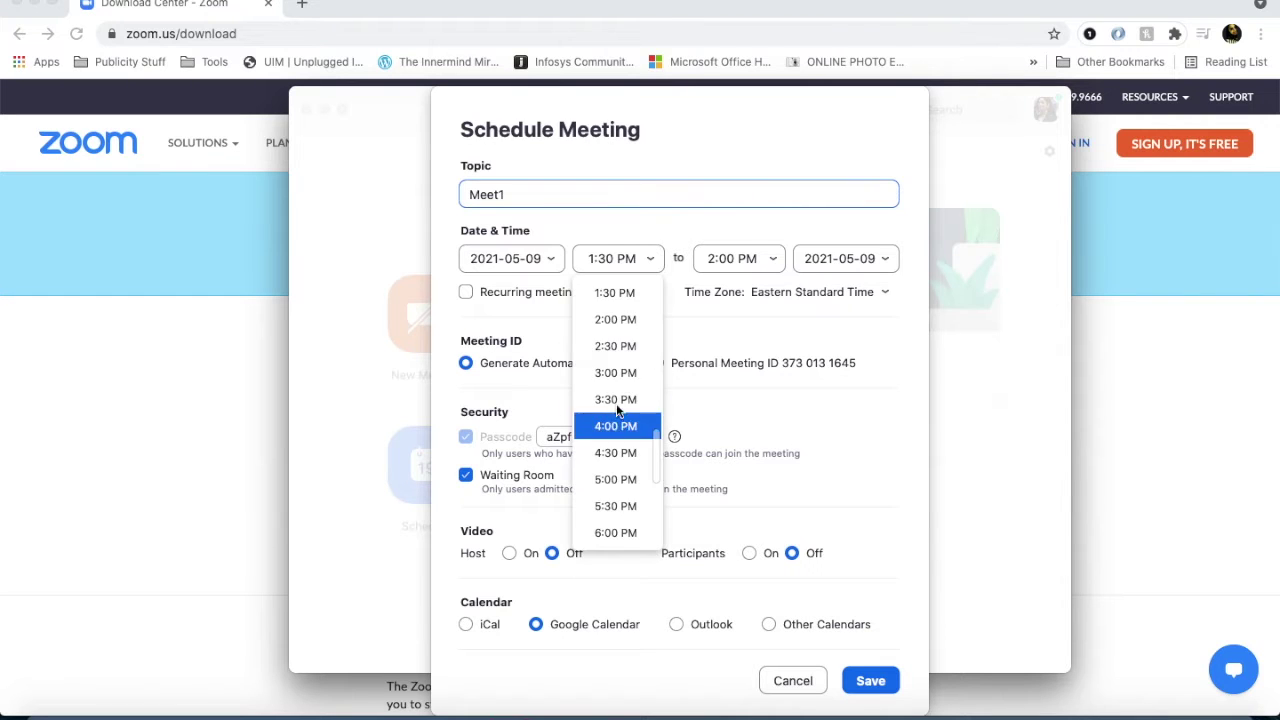
left_click(615, 372)
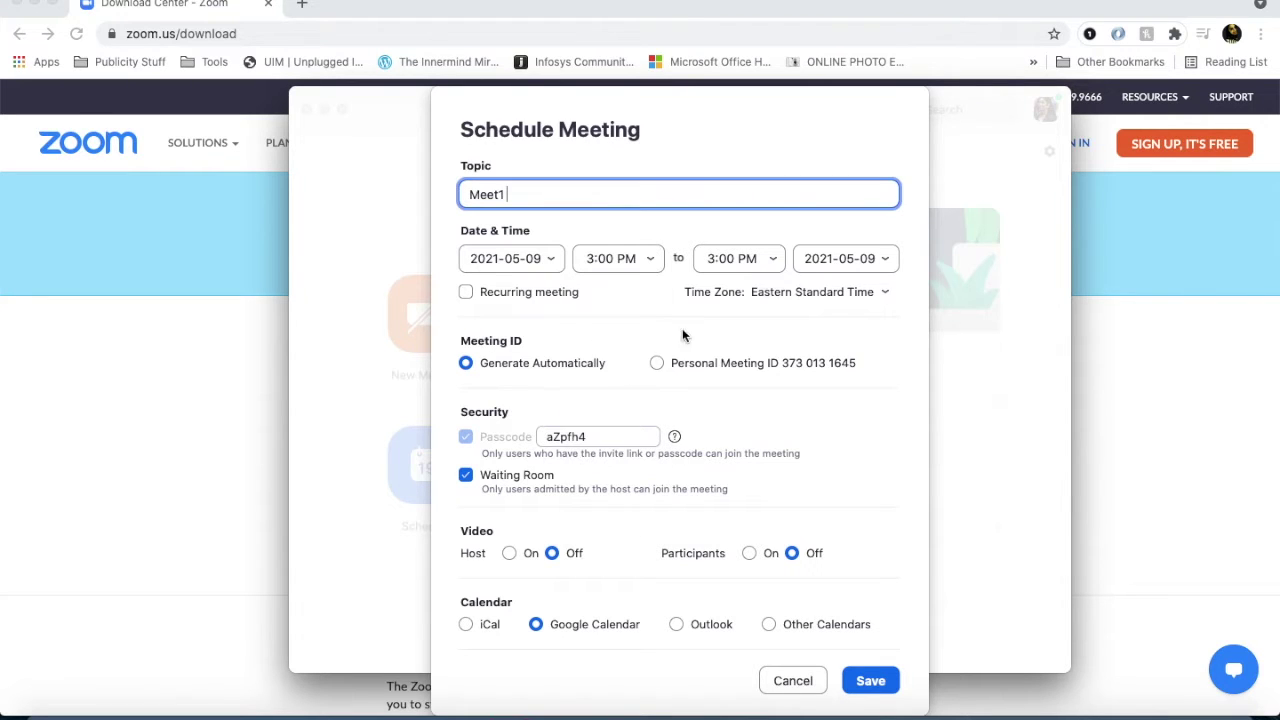
Set Meet1's end time to 3:40 PM.
left_click(768, 260)
left_click(727, 259)
type("40")
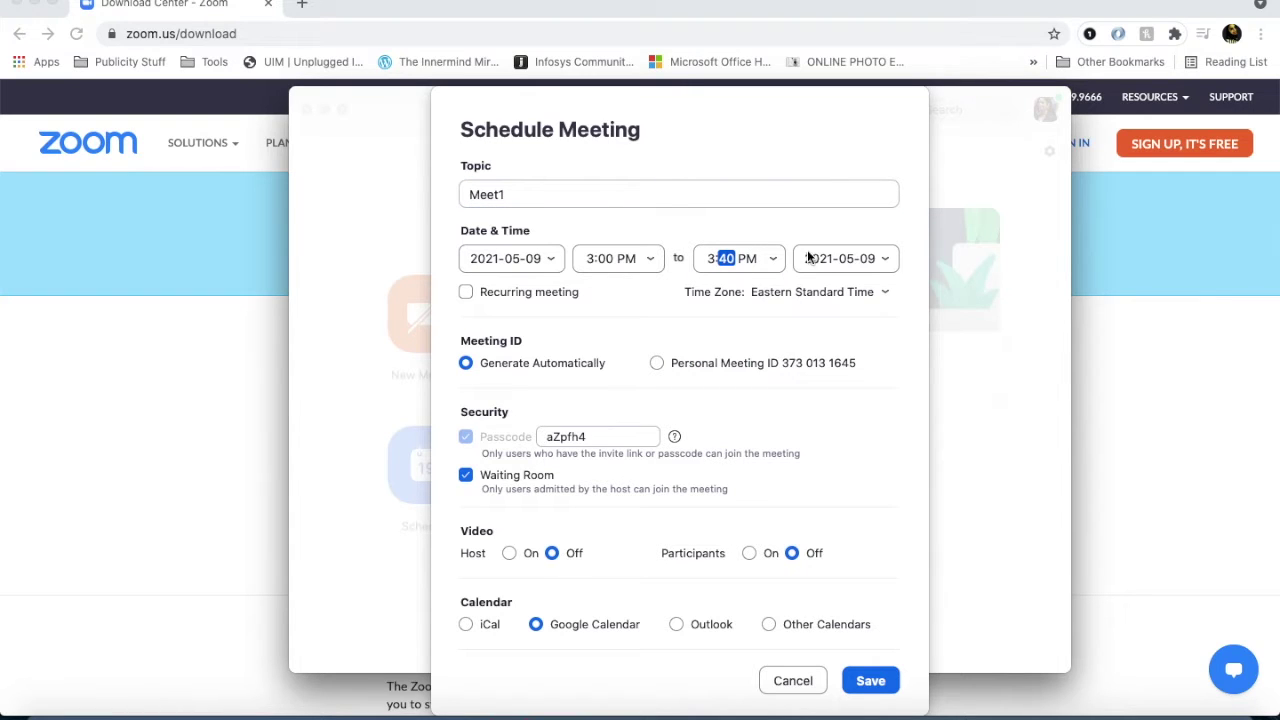
left_click(770, 259)
left_click(740, 327)
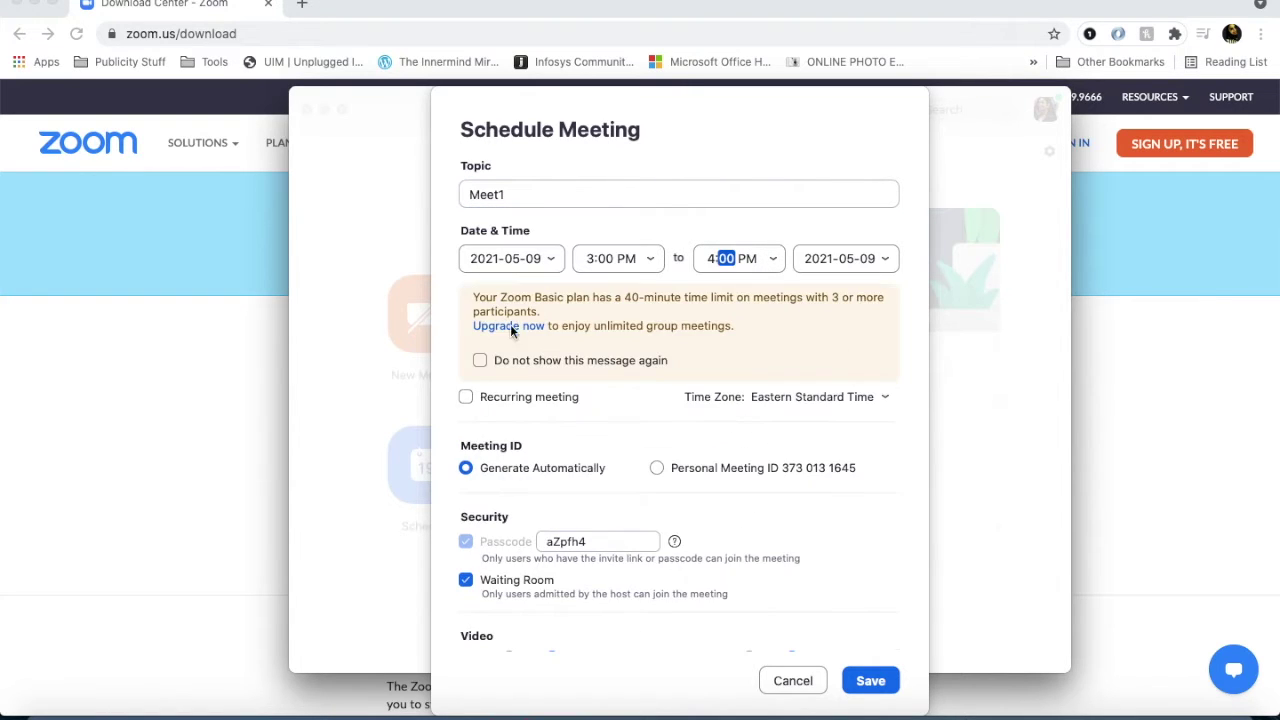
left_click(770, 259)
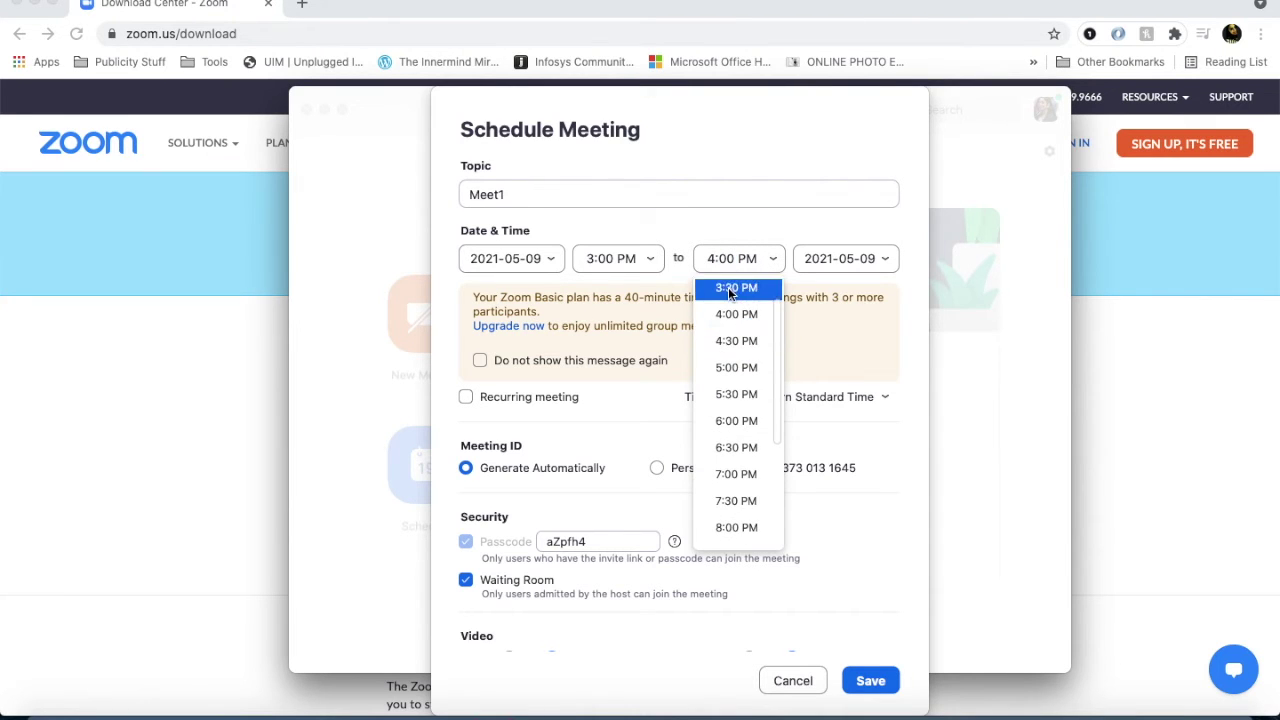
left_click(727, 284)
type("40")
left_click(745, 187)
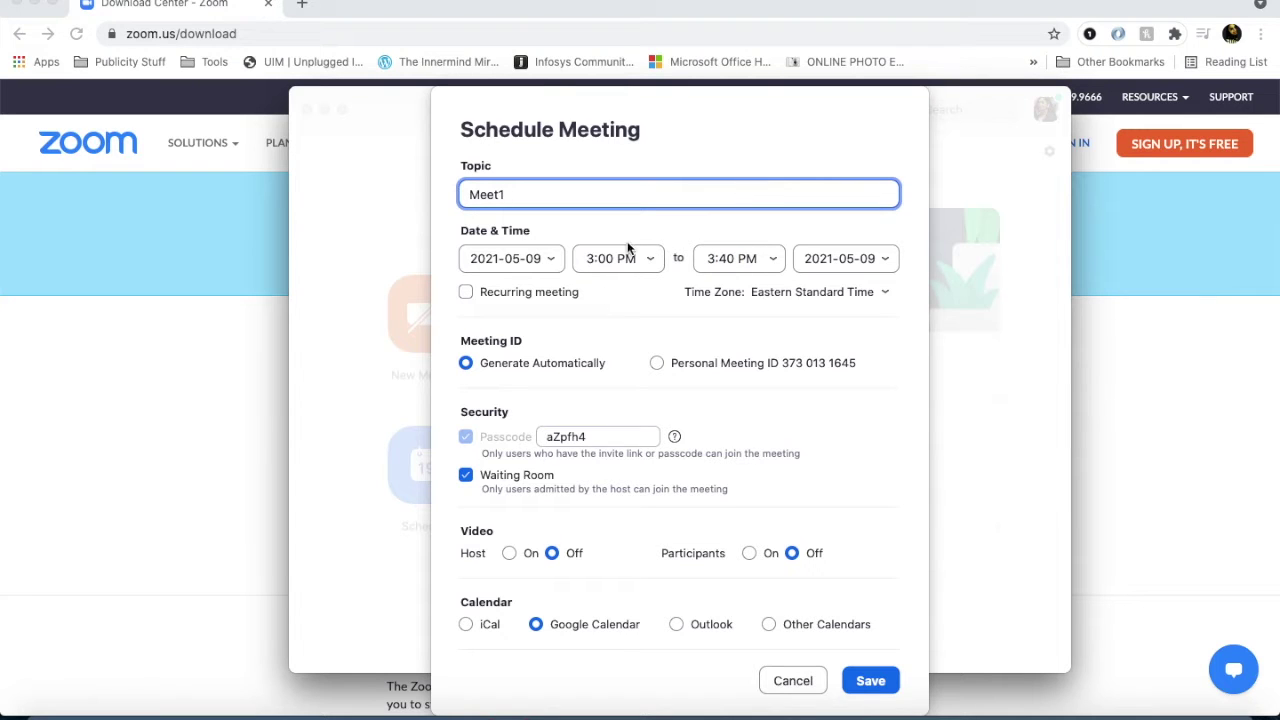
Replace Meet1's meeting passcode with a new one.
double_click(545, 437)
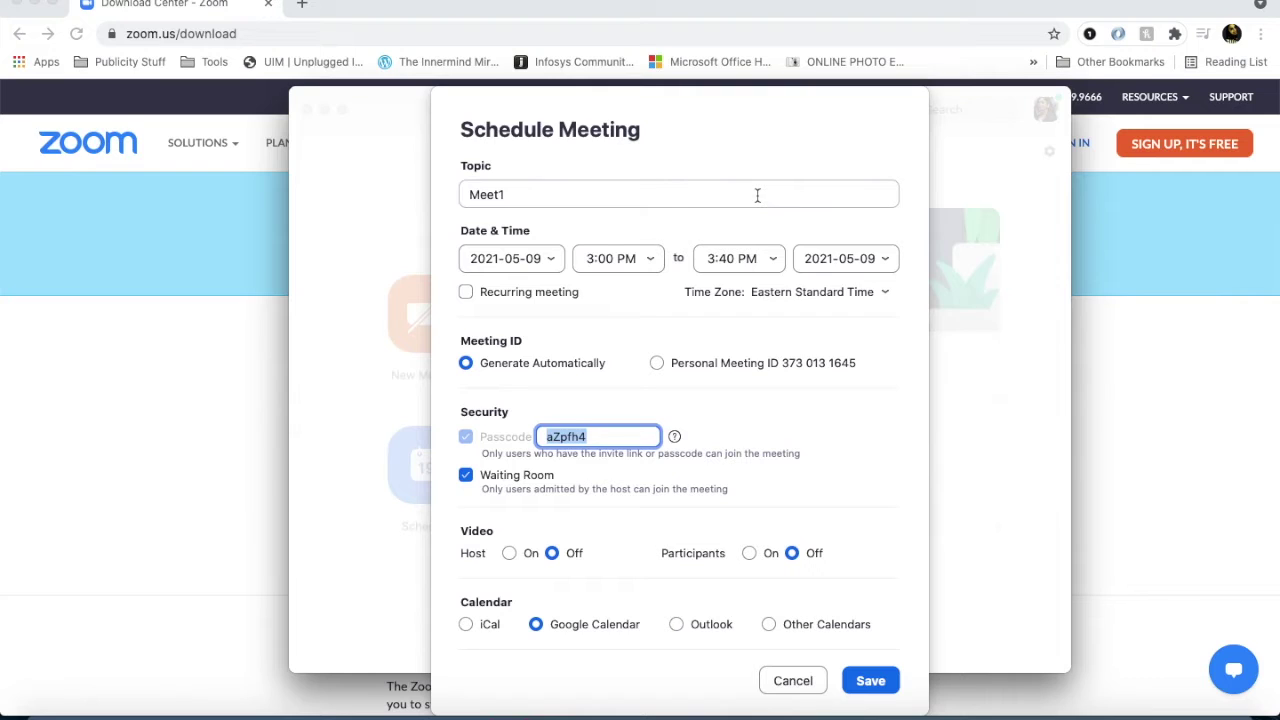
scroll(479, 477, "down", 1)
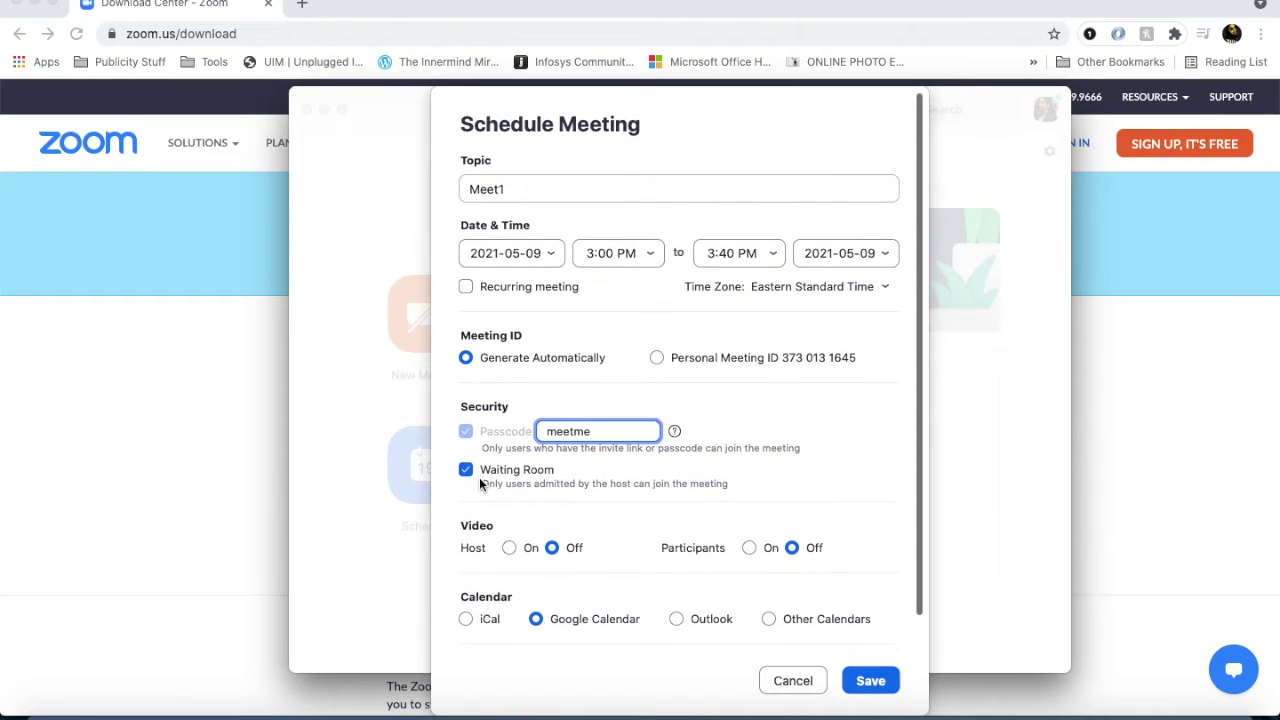
scroll(480, 484, "down", 2)
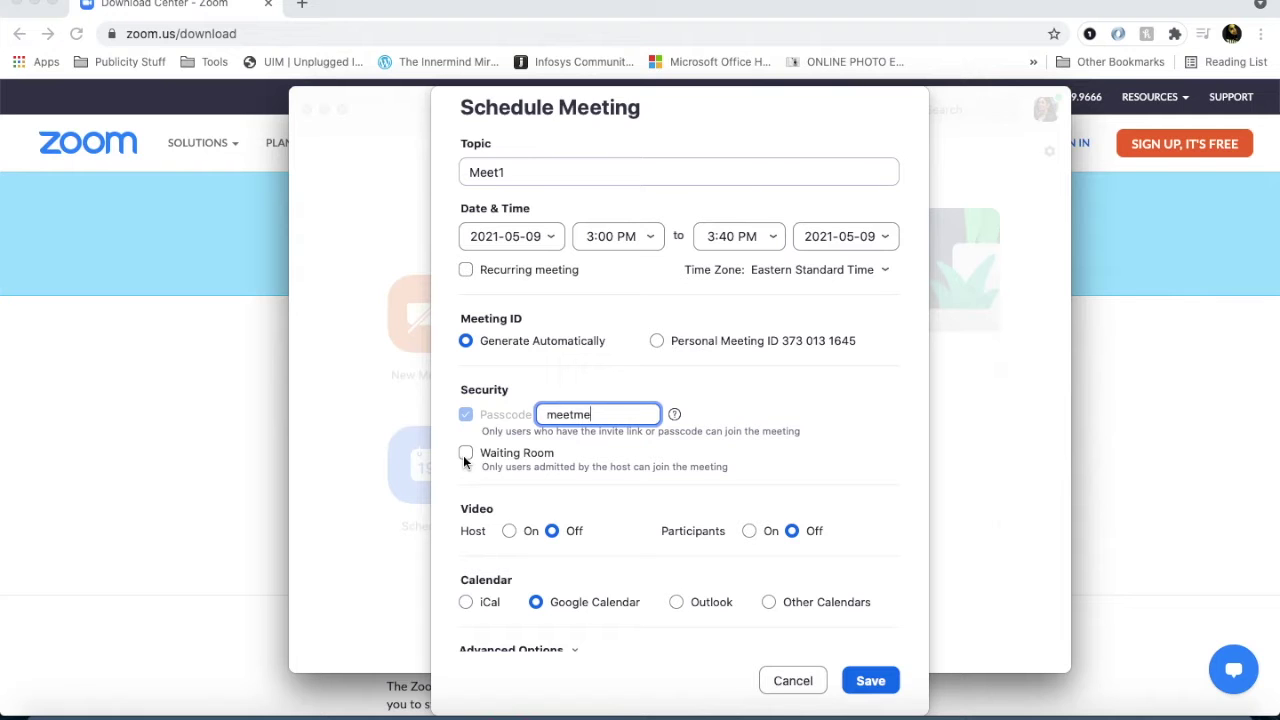
scroll(493, 599, "down", 2)
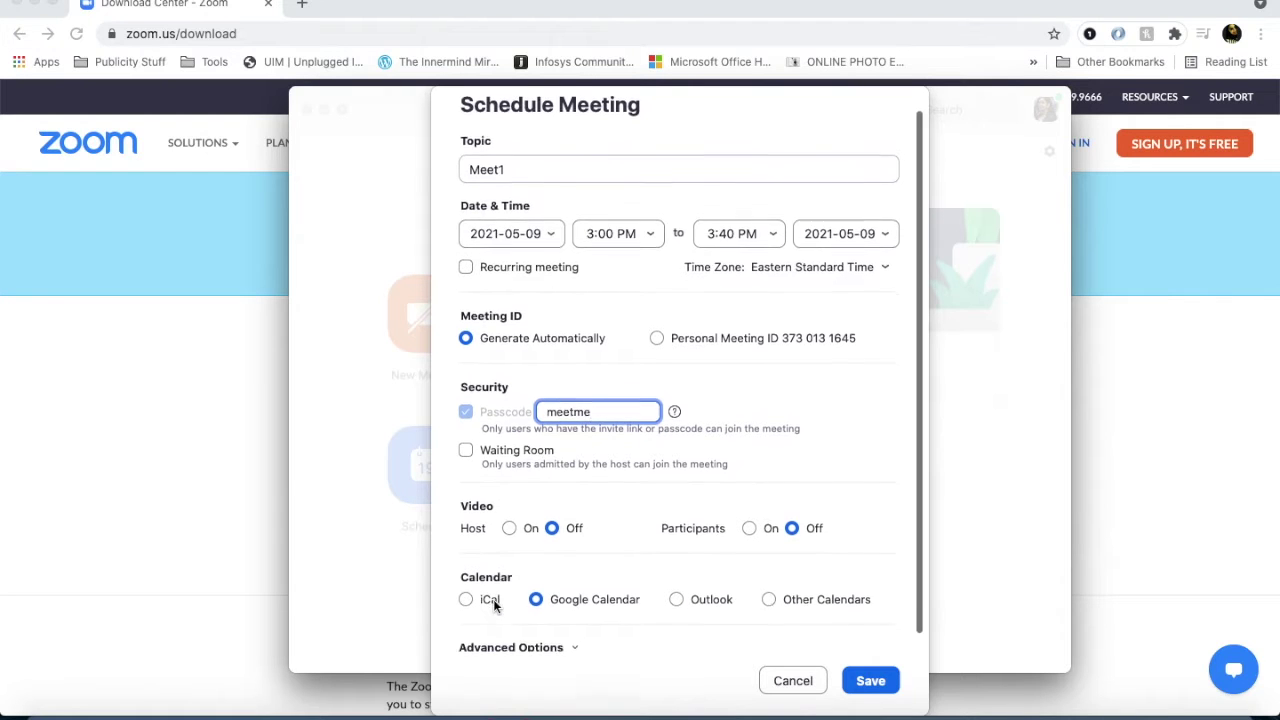
In Advanced Options, enable Mute participants upon entry and Allow participants to join anytime.
left_click(553, 627)
scroll(553, 630, "down", 3)
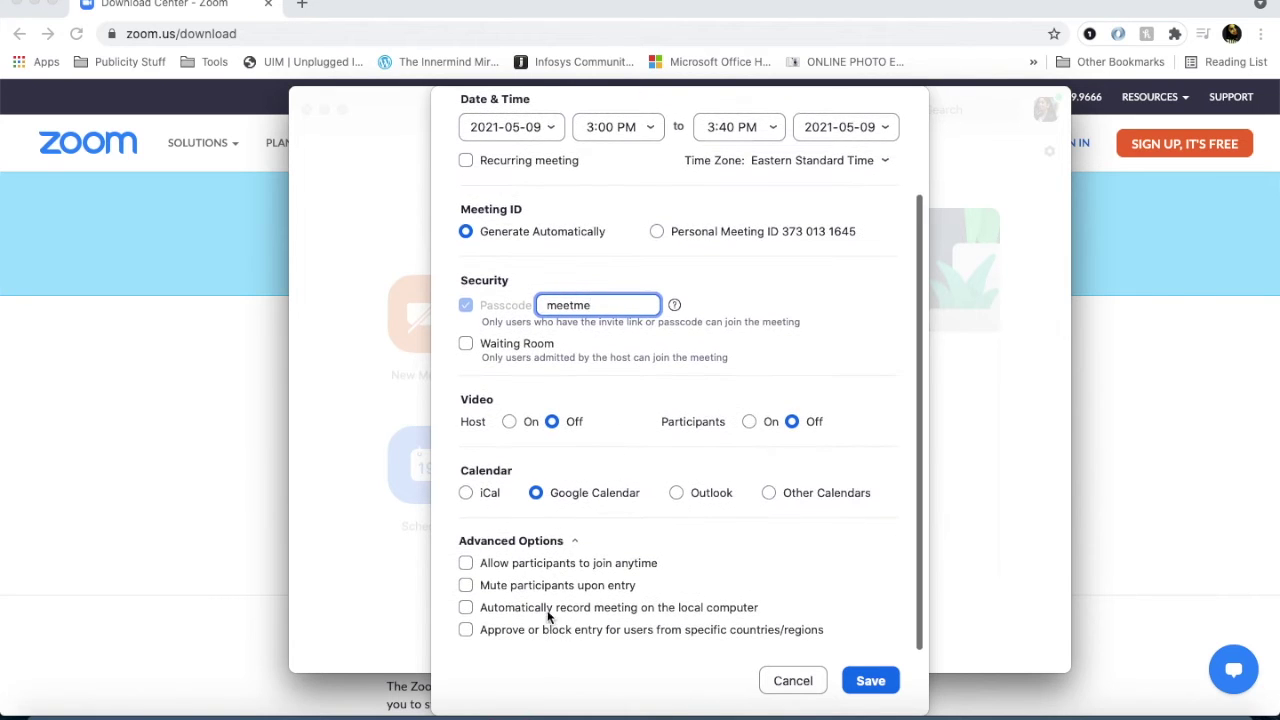
left_click(466, 585)
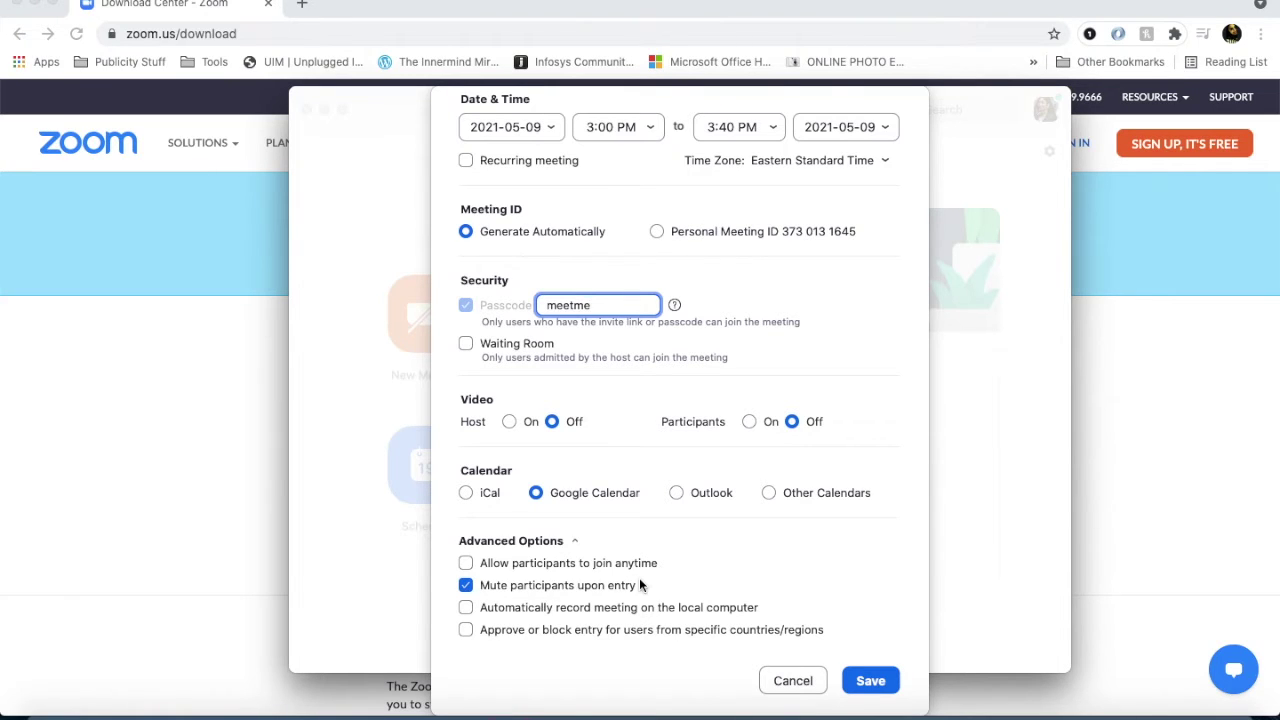
left_click(467, 565)
Save the Meet1 meeting.
scroll(742, 466, "up", 1)
scroll(742, 466, "up", 5)
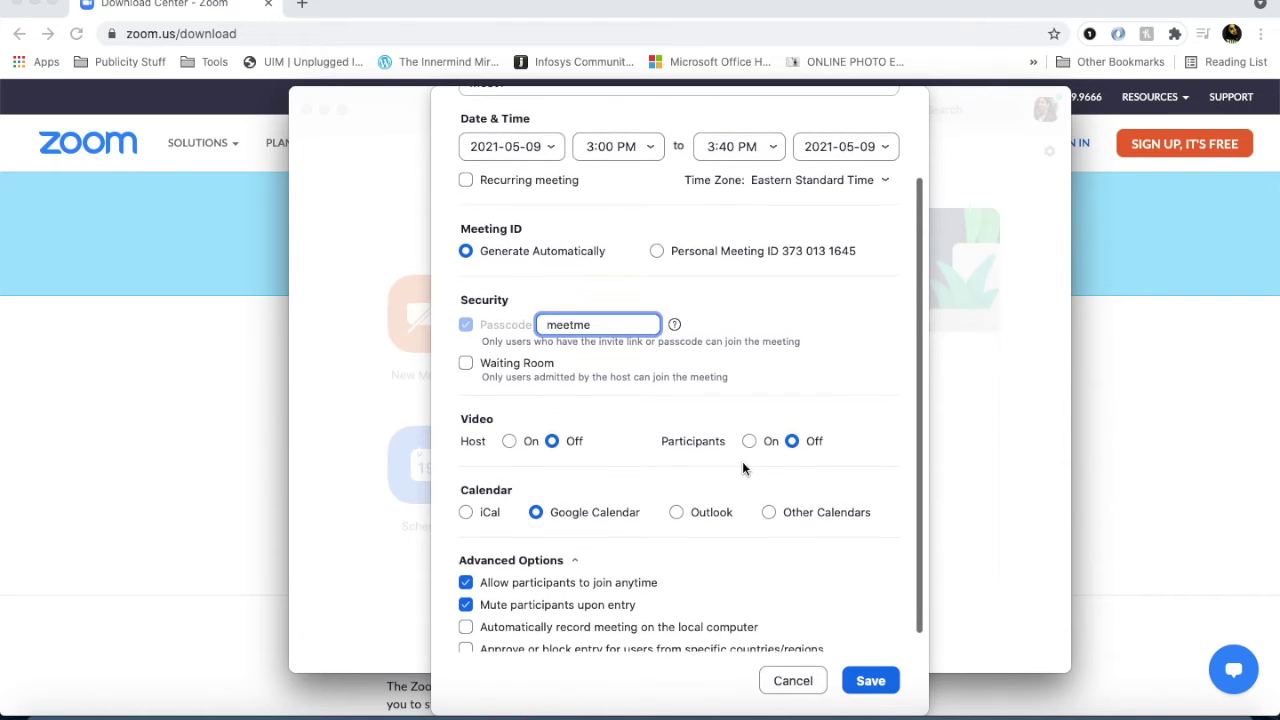
scroll(742, 461, "down", 5)
scroll(770, 395, "up", 5)
scroll(791, 426, "down", 5)
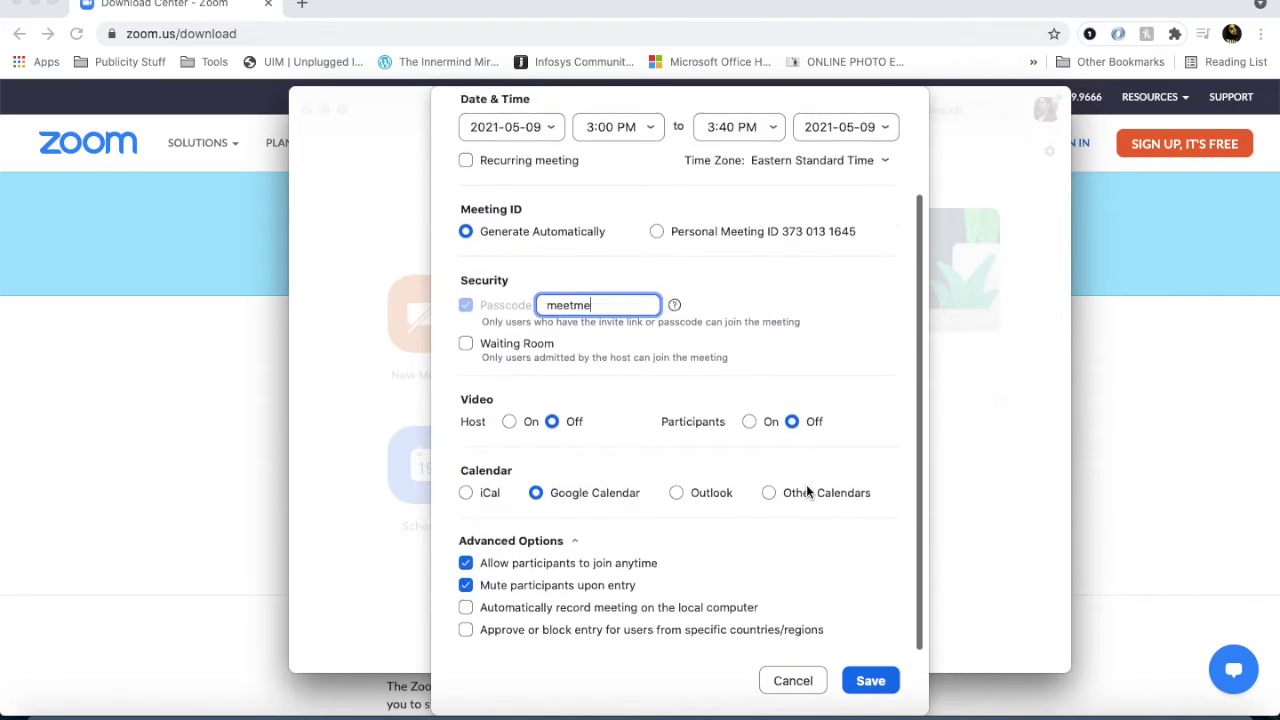
left_click(870, 681)
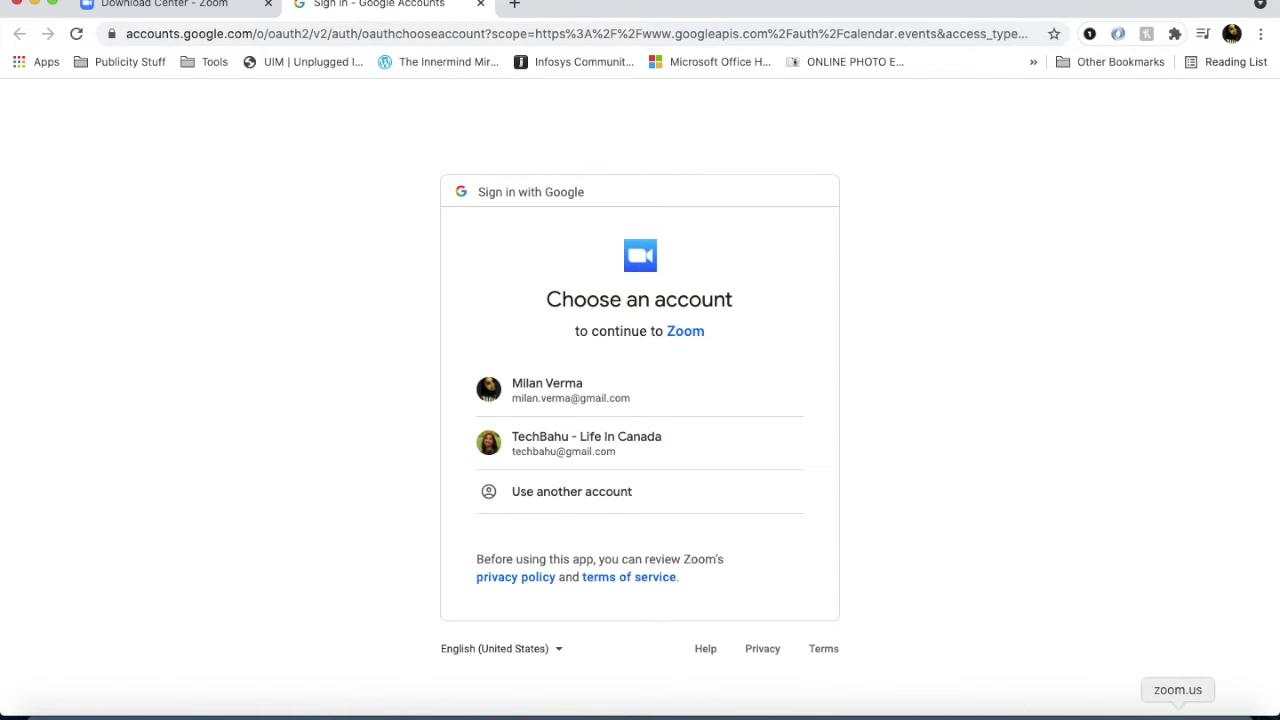
Bring the Zoom app back to the front, leaving the Google account chooser unanswered.
left_click(1178, 712)
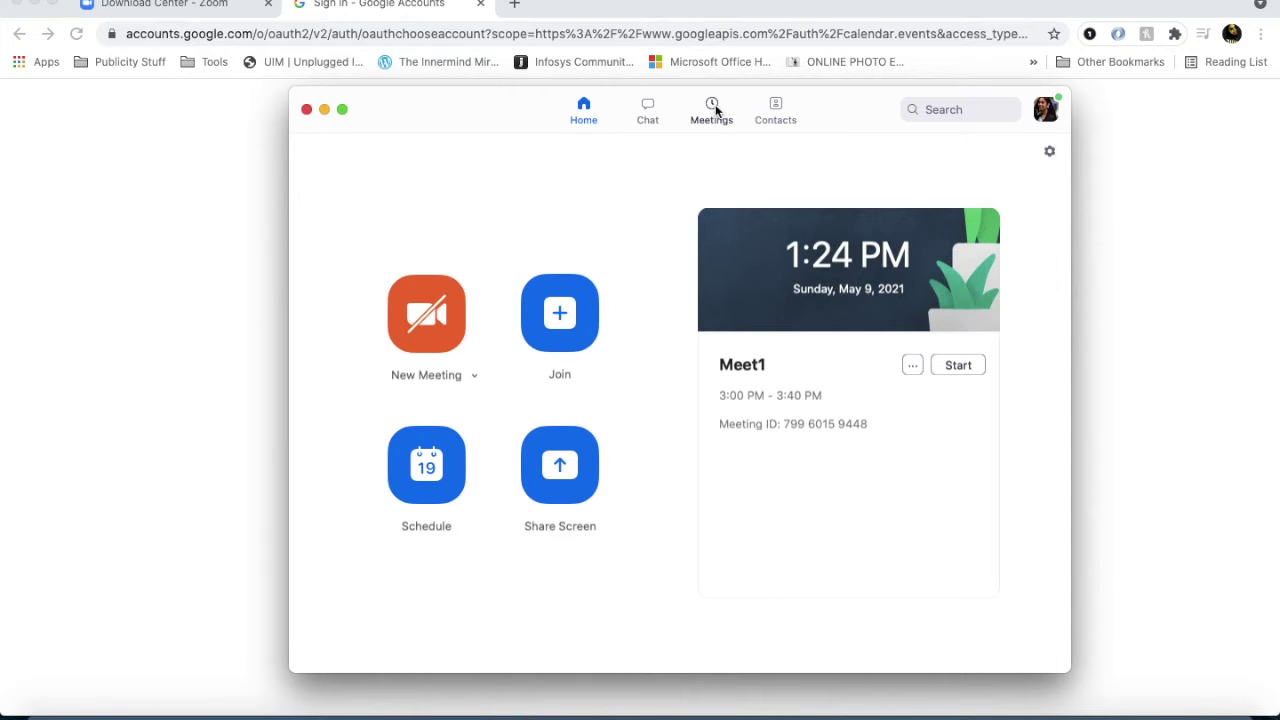
Check Meet1 in the Meetings list, then start scheduling another meeting from Home.
left_click(714, 106)
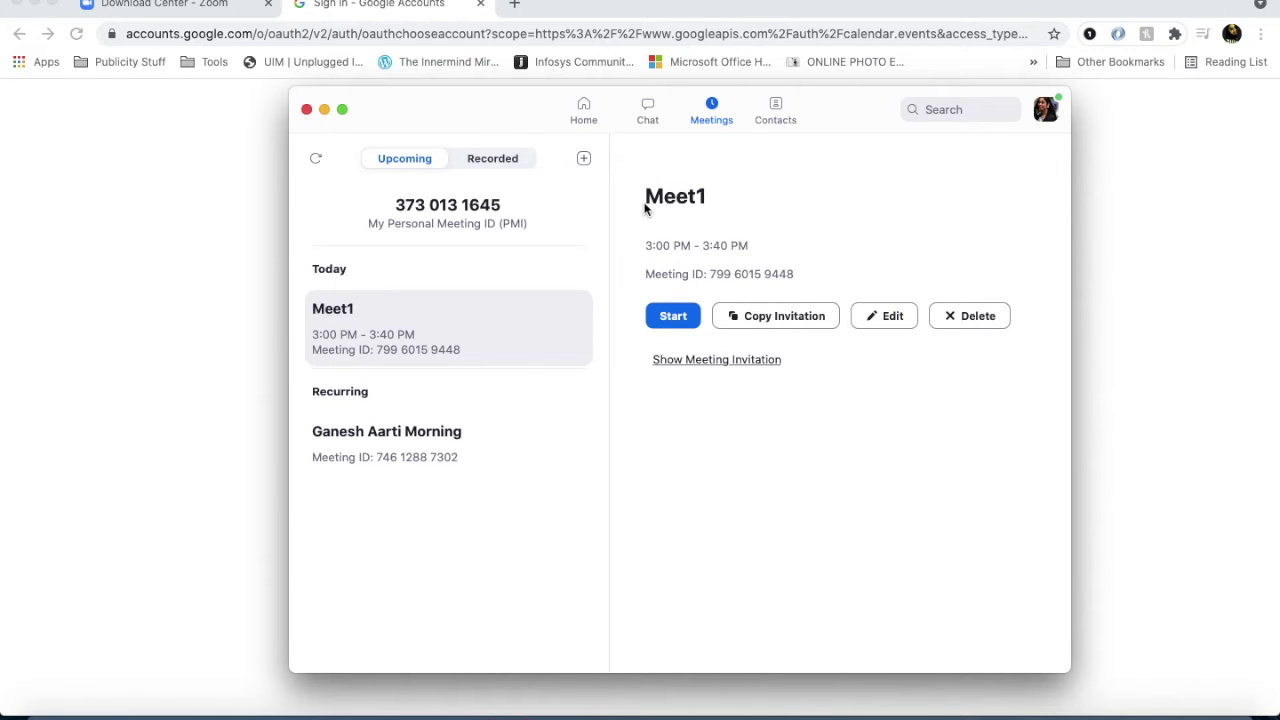
left_click(584, 112)
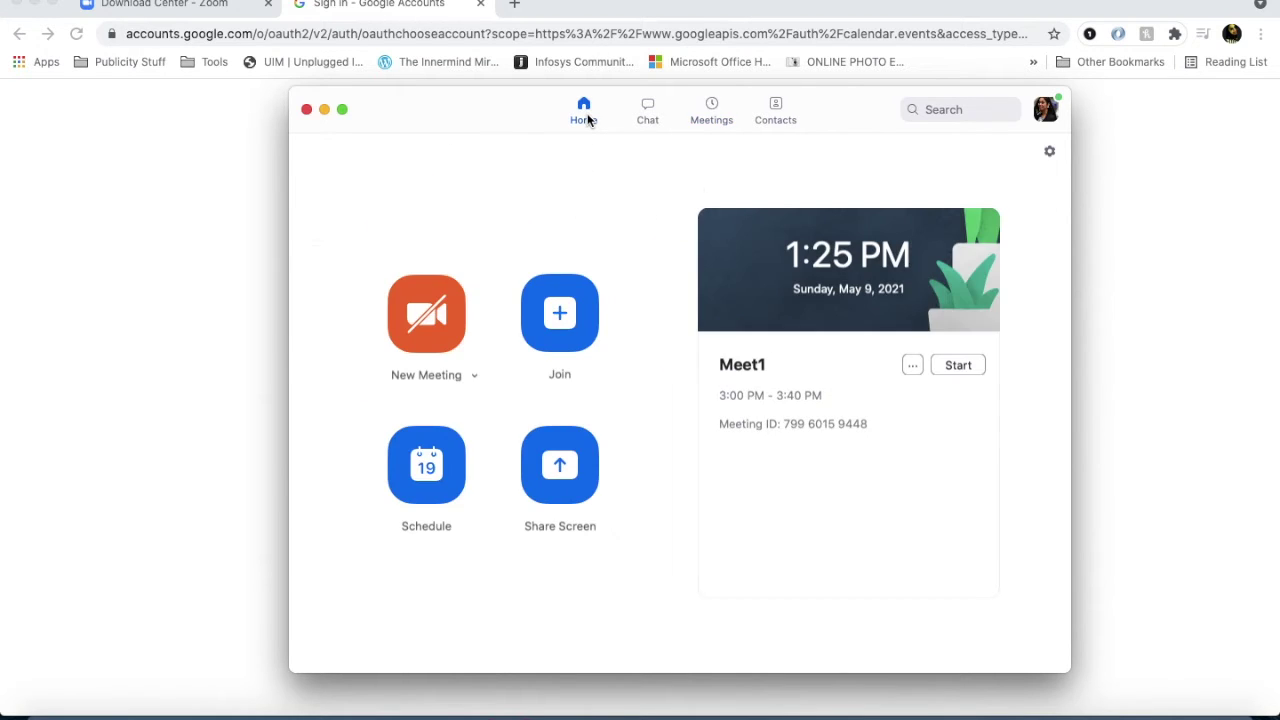
left_click(440, 480)
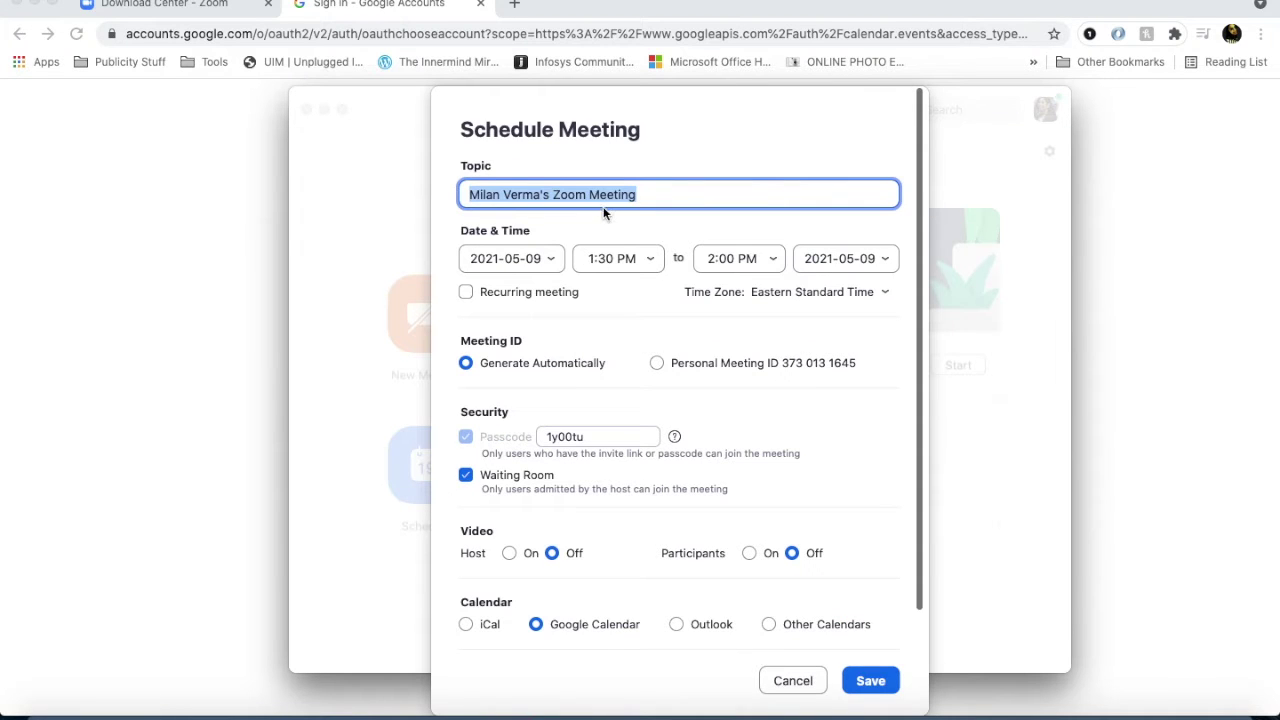
Title the new meeting meet2 and set it to run 3:40–4:20 PM.
type("meet2")
left_click(620, 270)
type("3")
left_click(607, 254)
type("40")
left_click(709, 259)
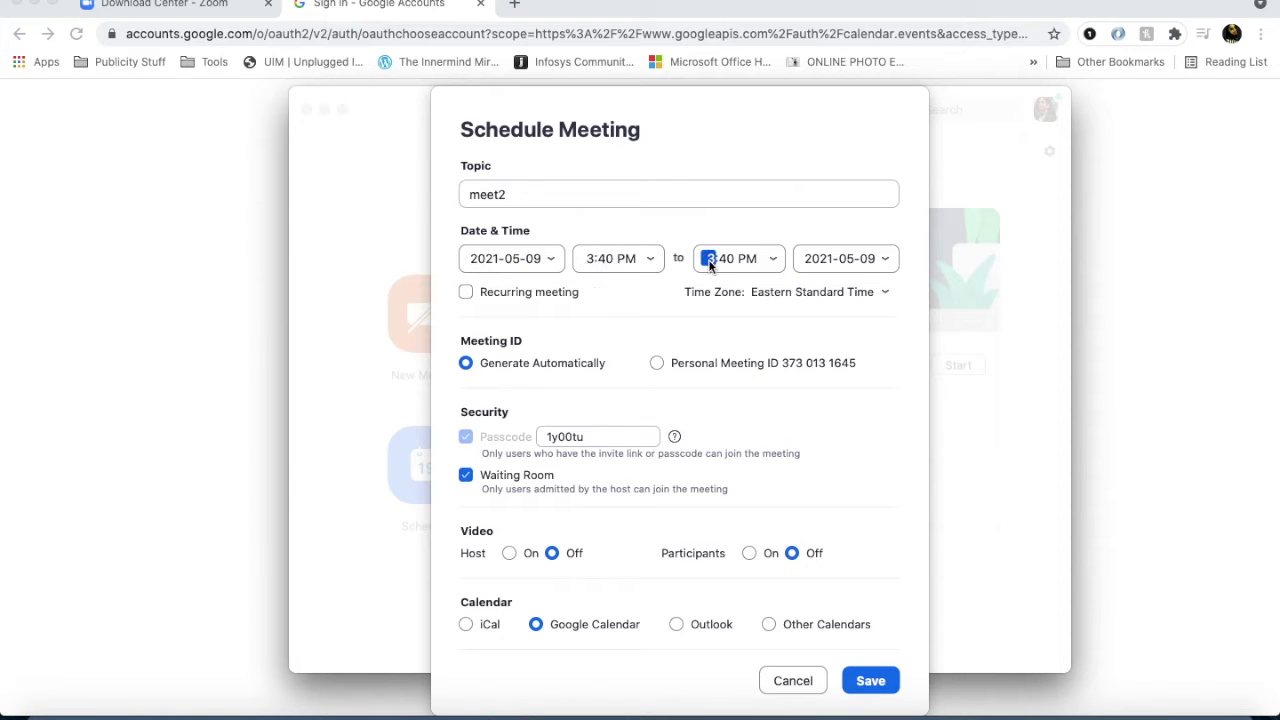
type("4")
left_click(725, 260)
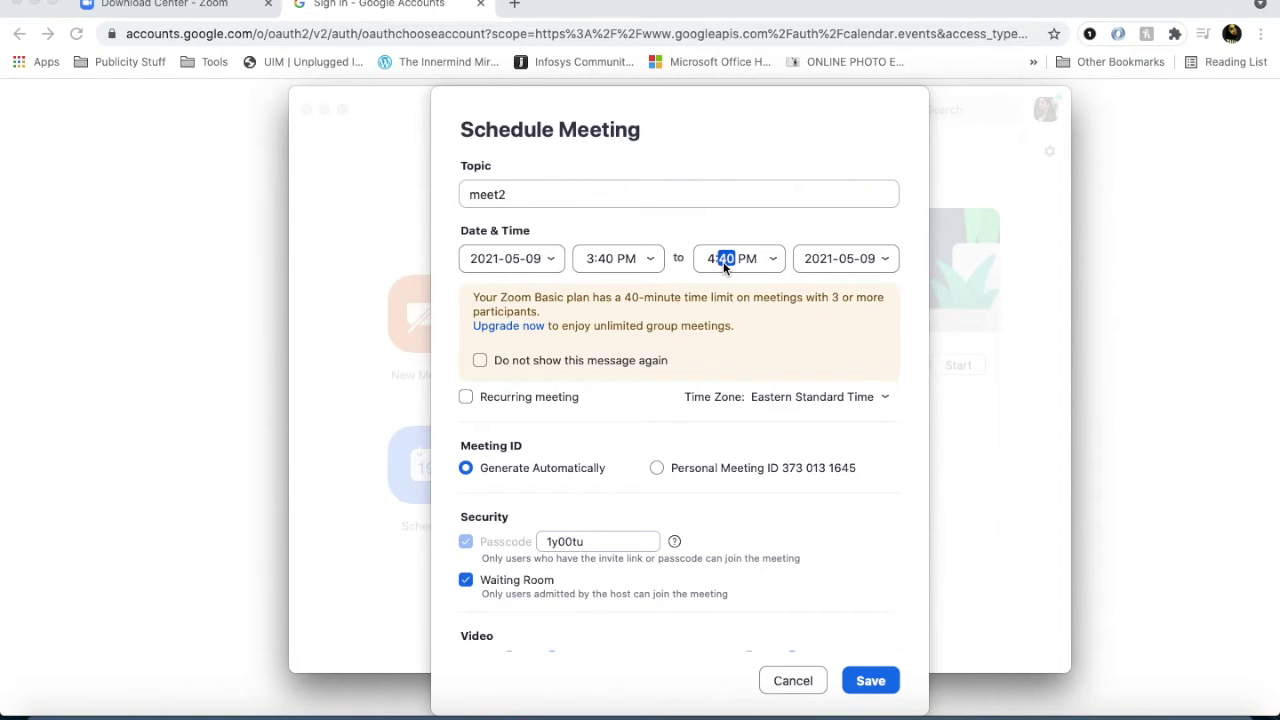
type("20")
Turn off the waiting room and replace meet2's meeting passcode.
left_click(465, 476)
double_click(560, 437)
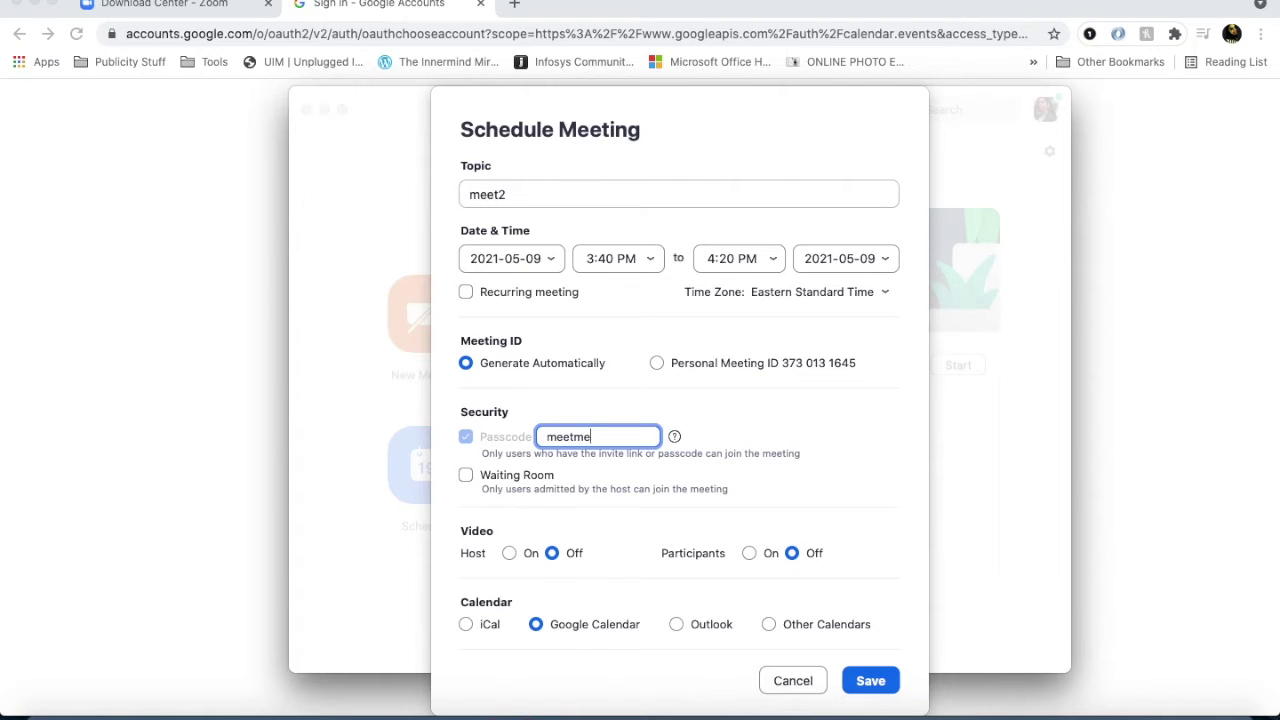
Enable join-anytime and mute-upon-entry, save meet2, and close the Google sign-in pages.
scroll(569, 481, "down", 2)
scroll(569, 481, "down", 2)
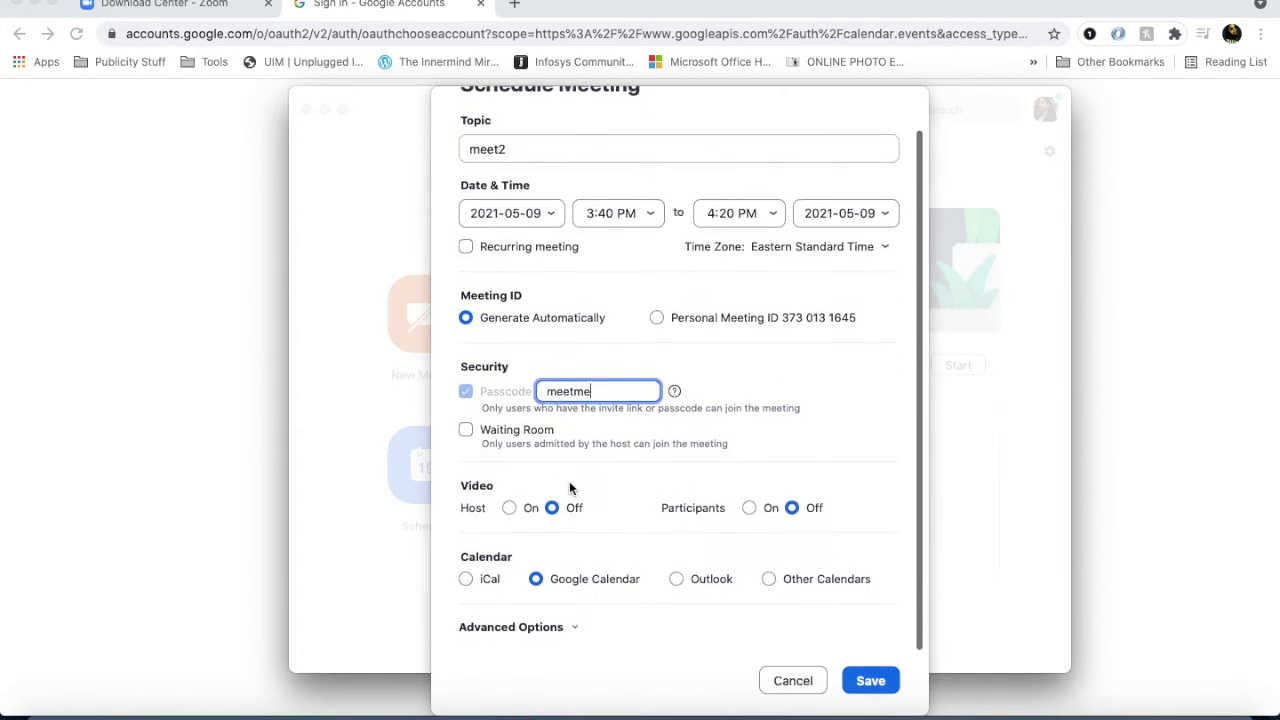
left_click(572, 629)
scroll(570, 625, "down", 3)
left_click(466, 564)
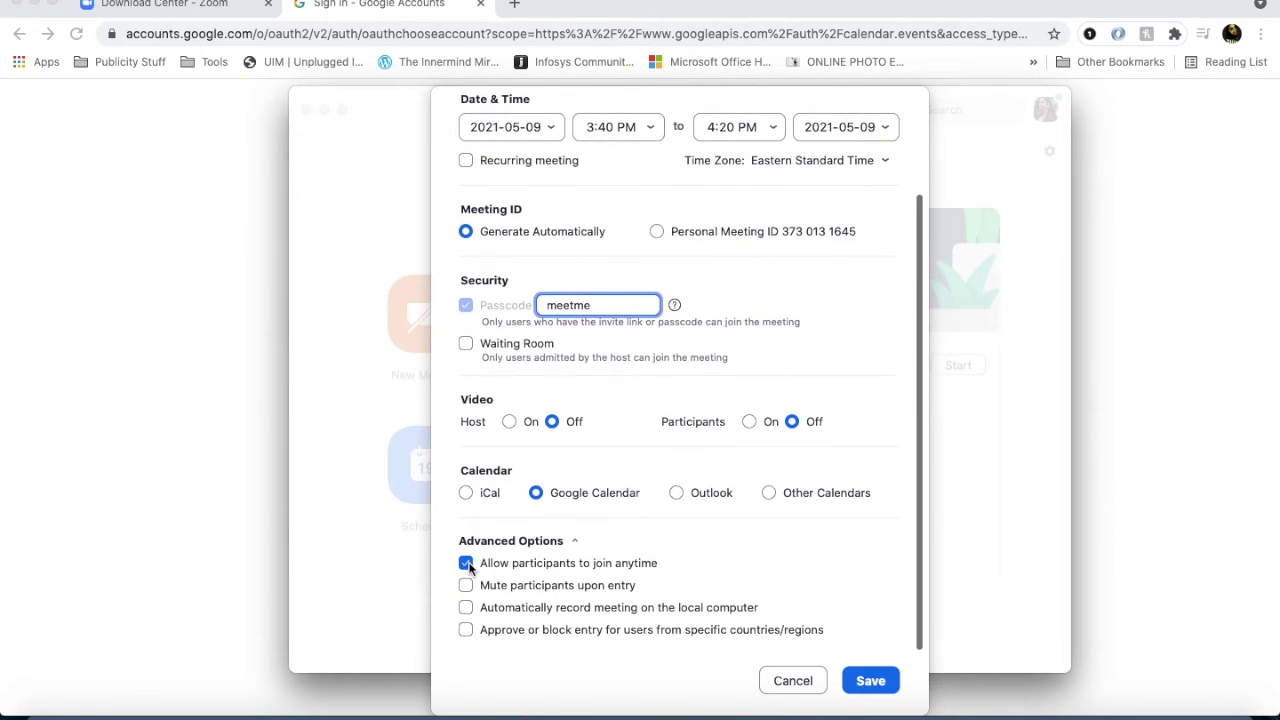
left_click(466, 586)
left_click(858, 680)
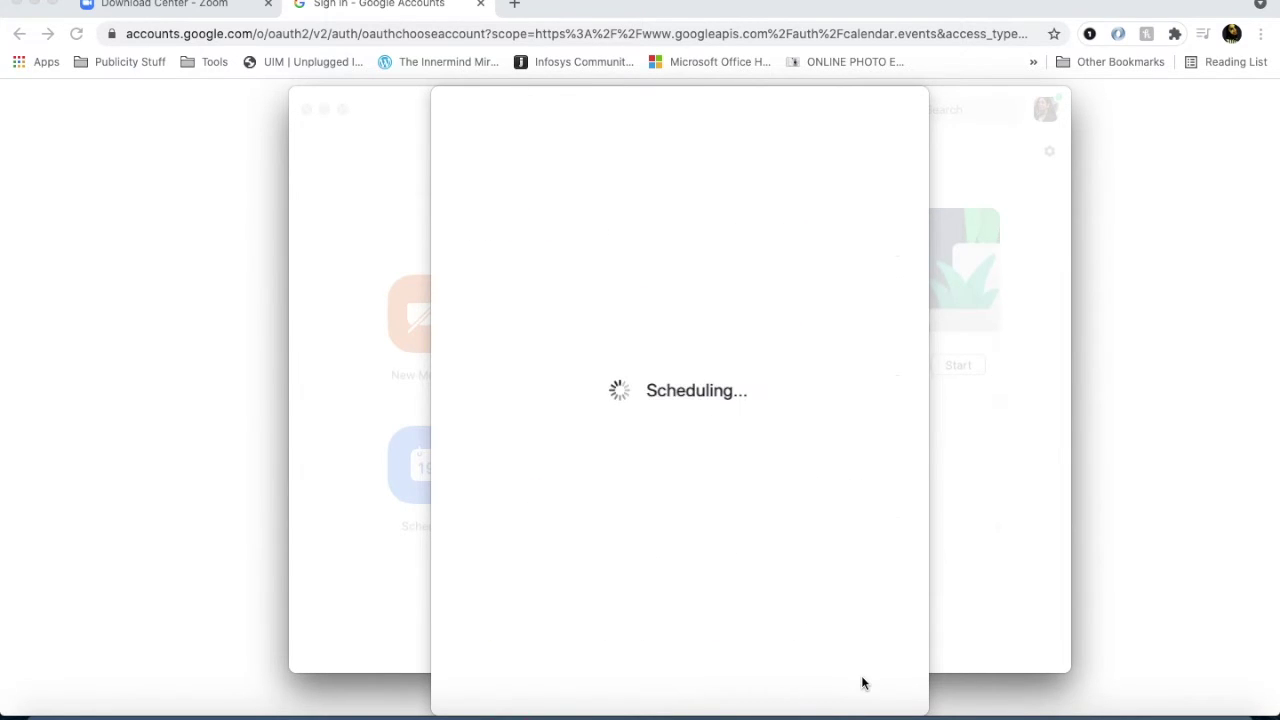
left_click(481, 5)
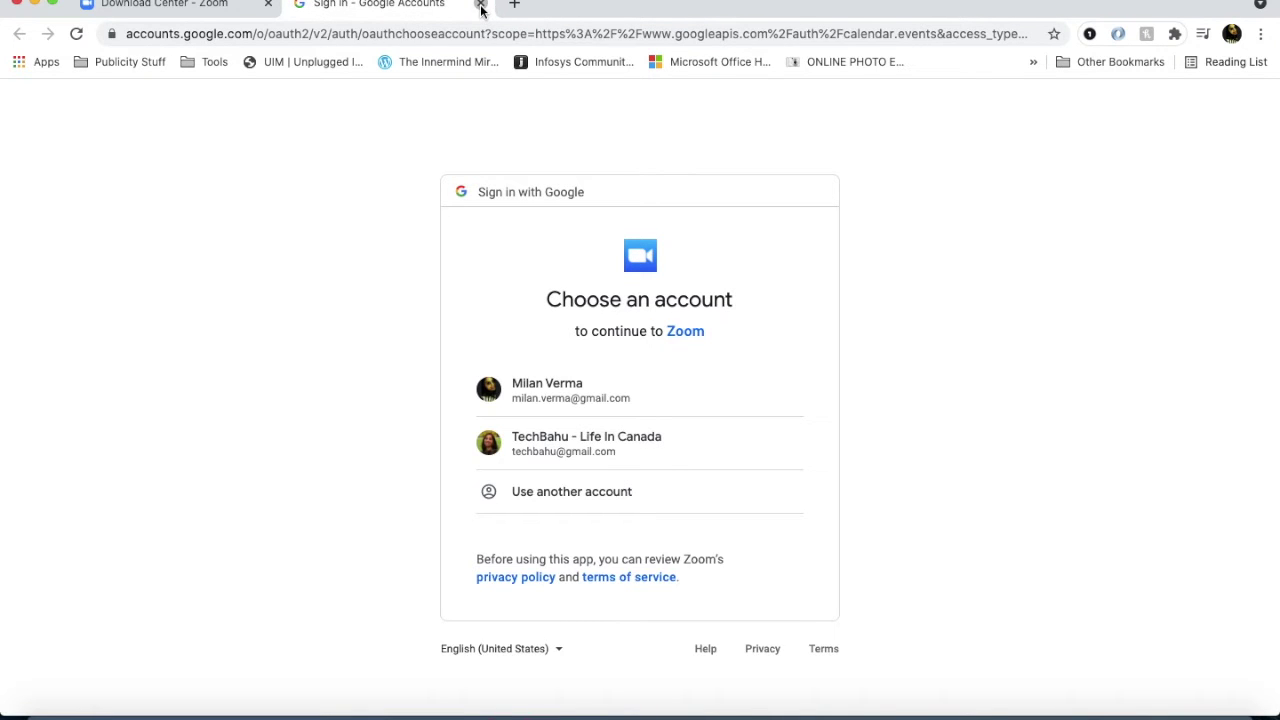
left_click(481, 5)
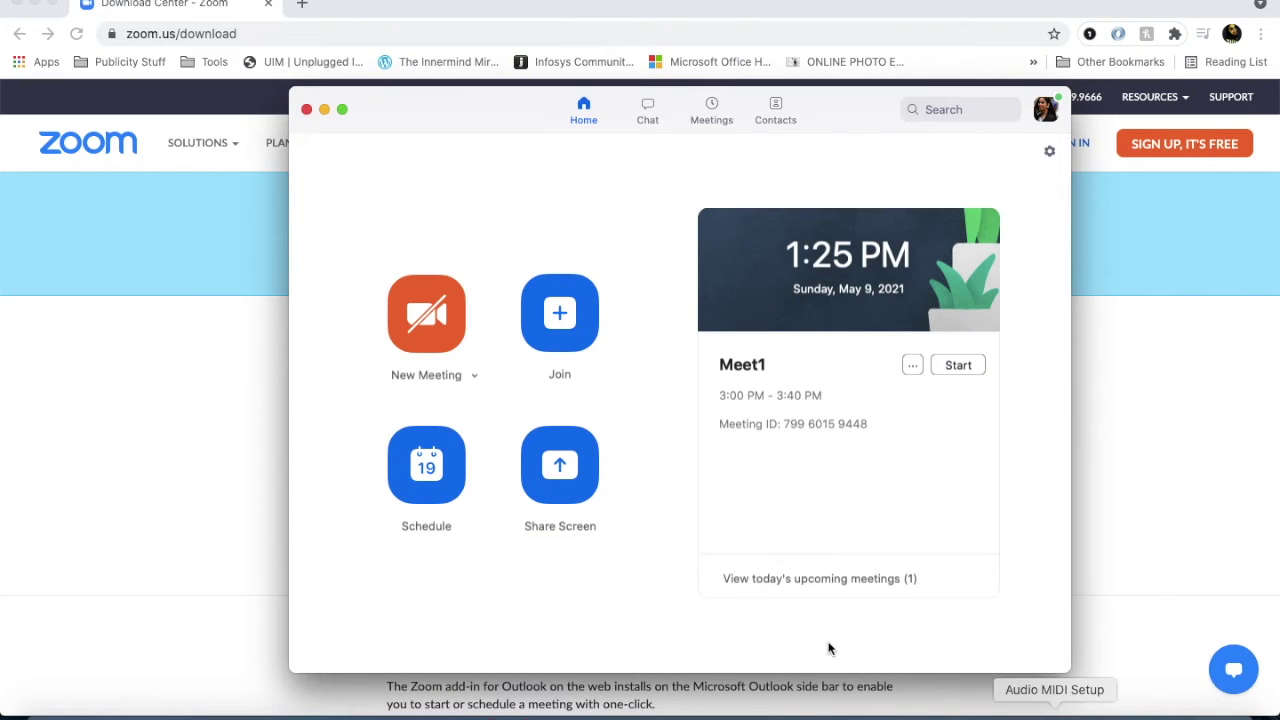
Check Meet1 and meet2 in the Meetings list and copy Meet1's invitation.
left_click(713, 108)
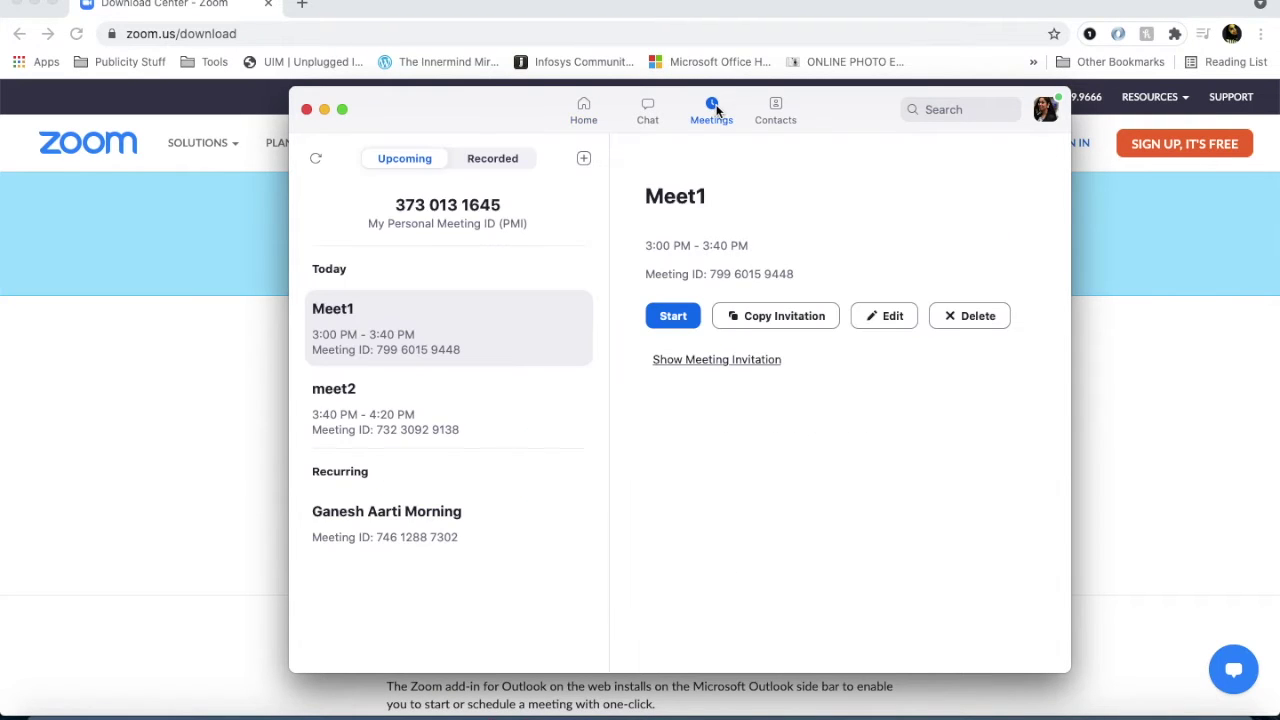
left_click(423, 417)
left_click(447, 345)
left_click(448, 408)
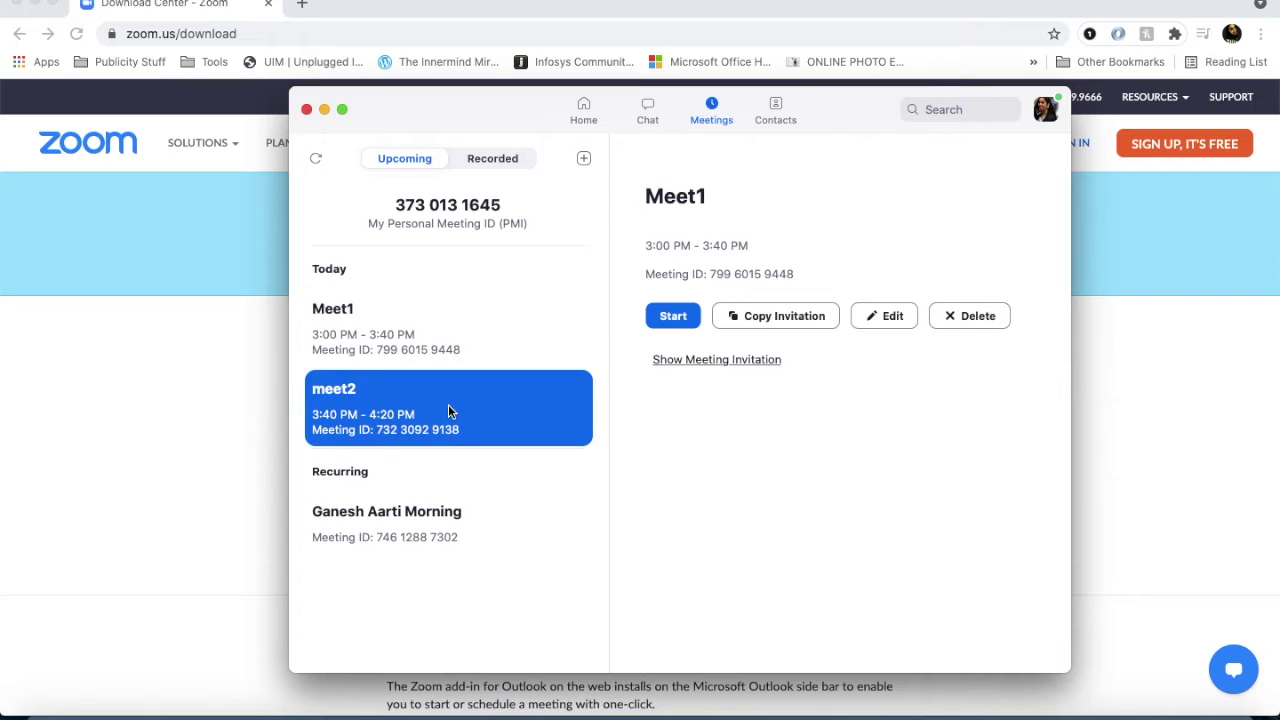
left_click(466, 322)
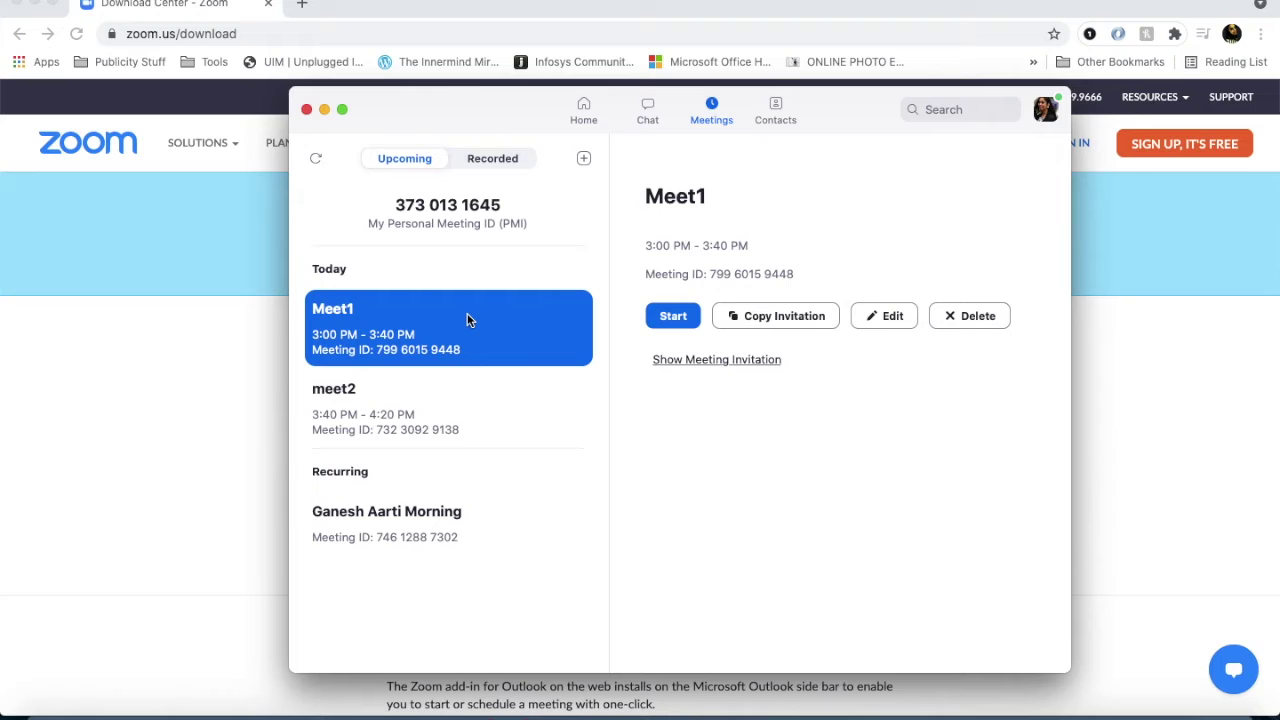
left_click(767, 318)
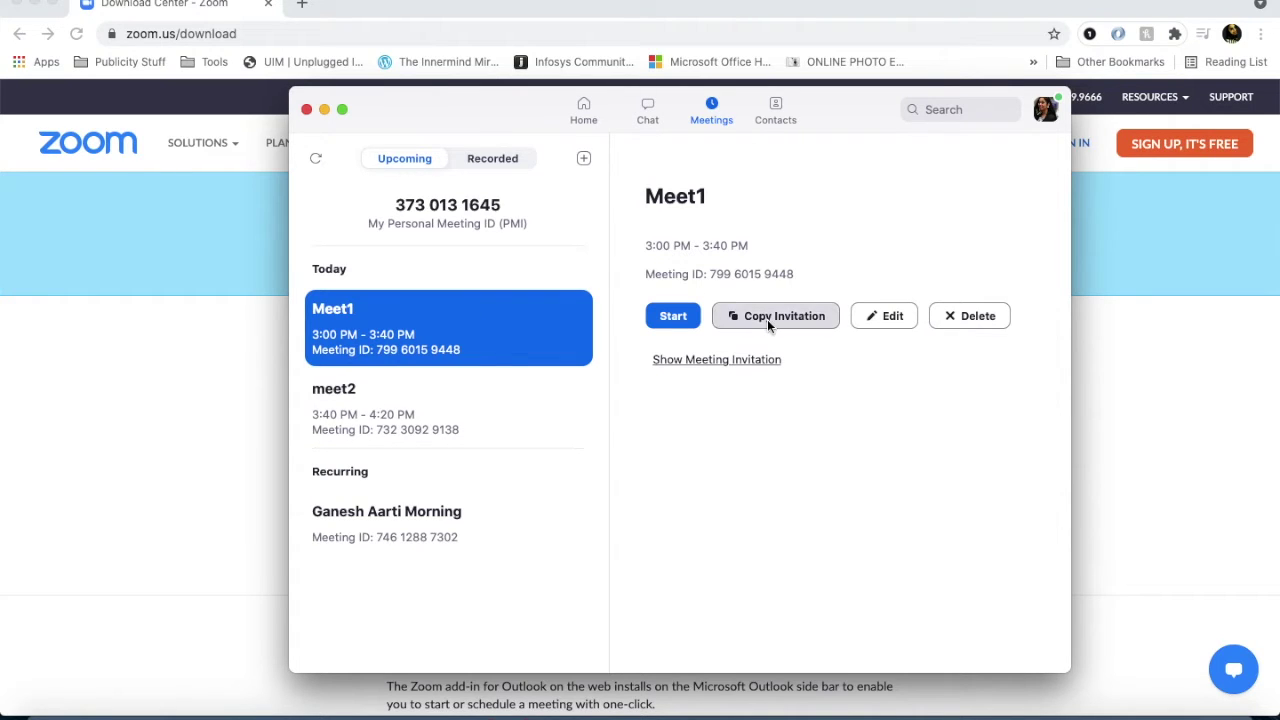
right_click(733, 710)
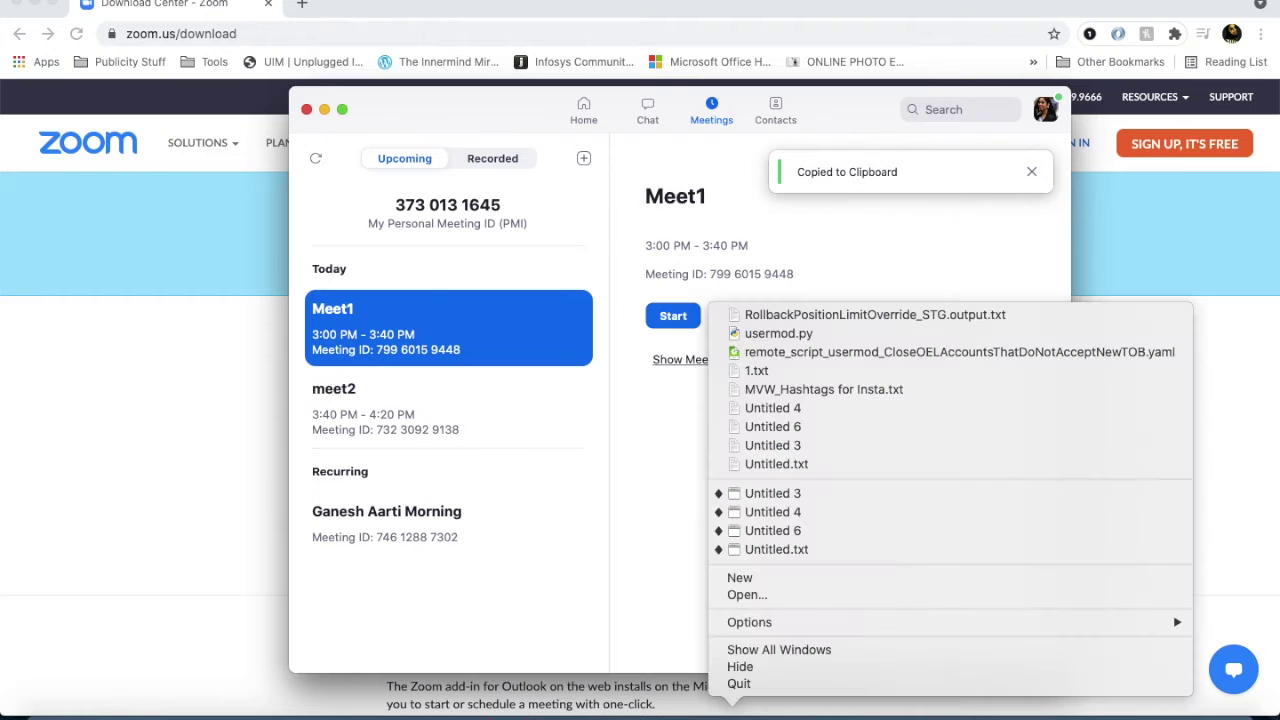
Paste Meet1's invitation into a new CotEditor document.
left_click(758, 580)
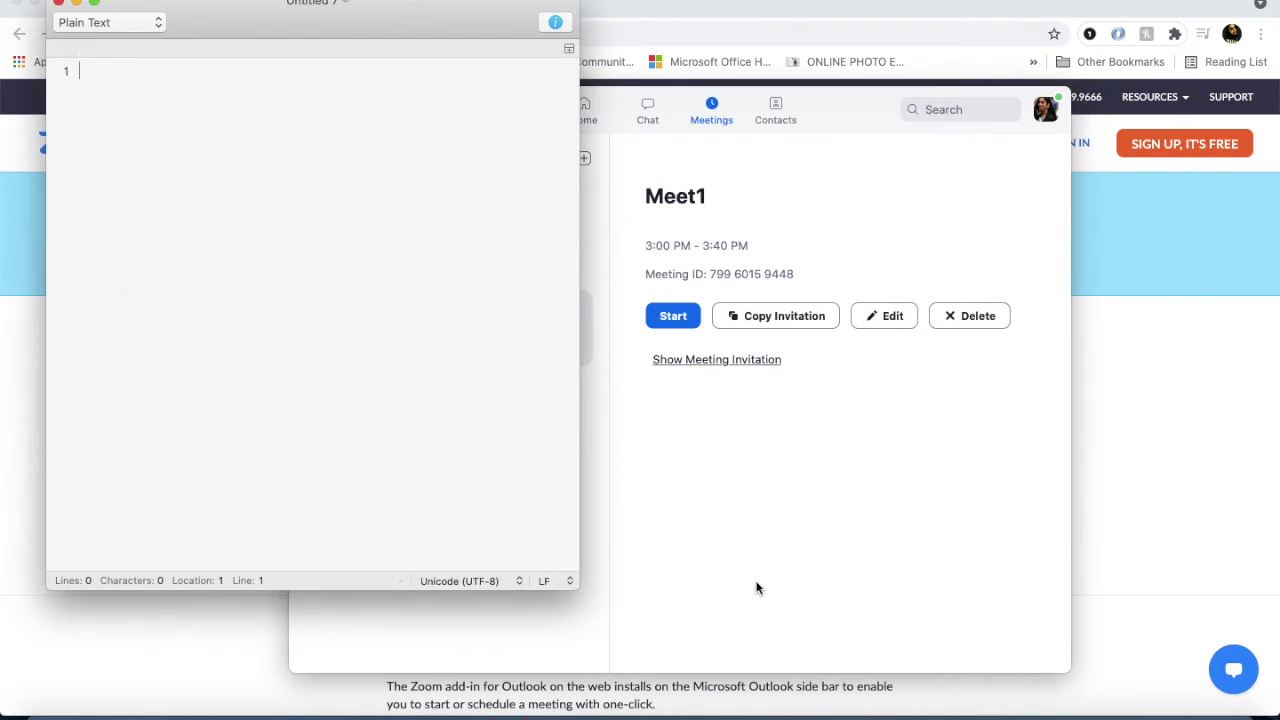
key("super+v")
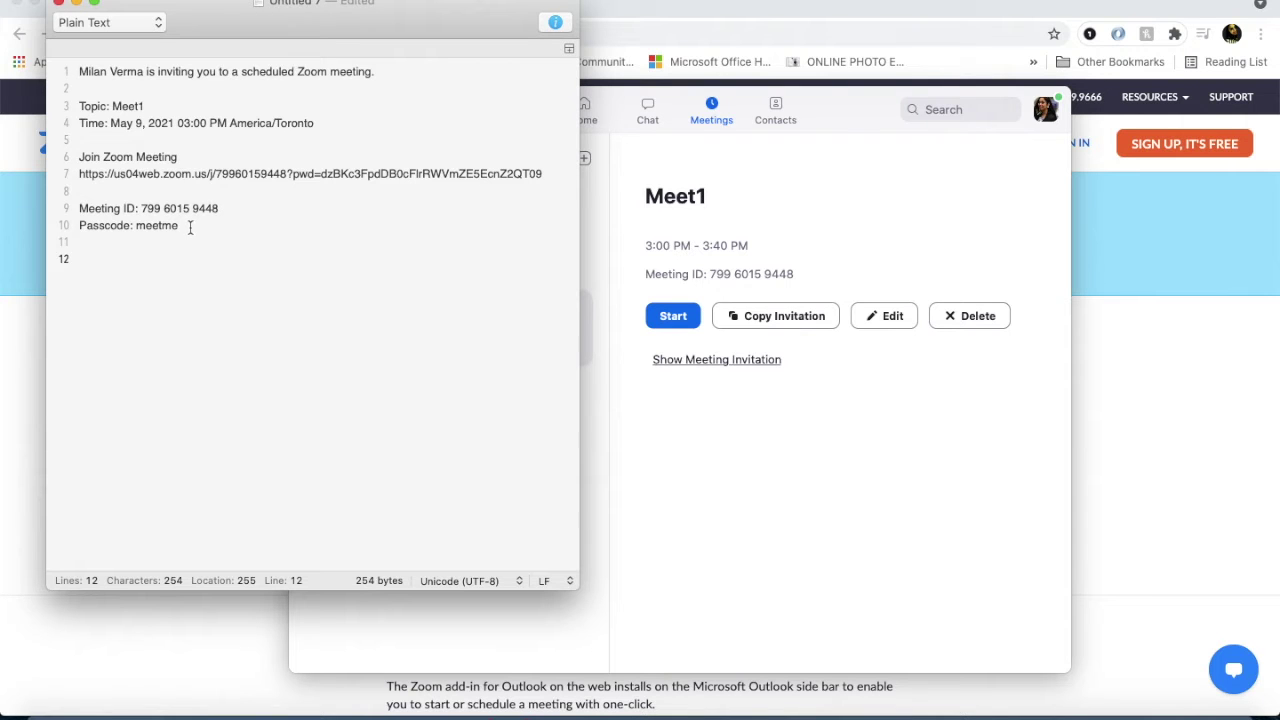
left_click_drag(456, 12, 1176, 30)
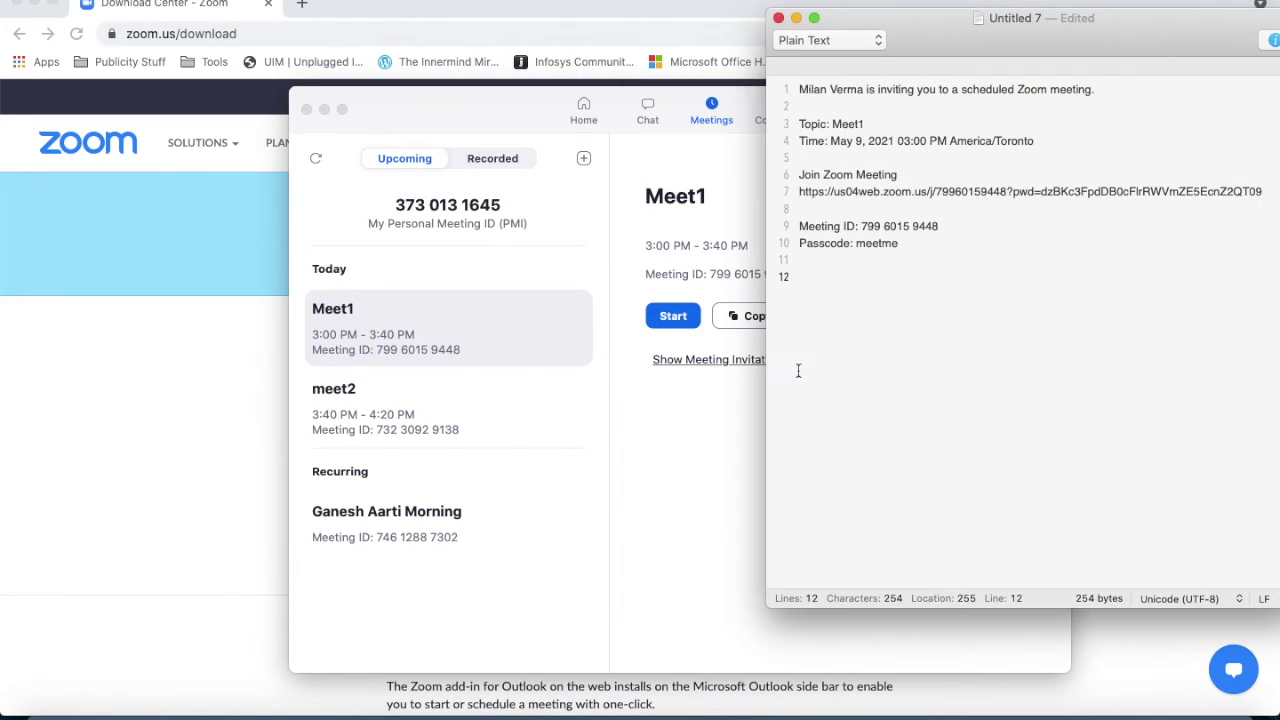
Copy meet2's invitation from Zoom and paste it below Meet1's at line 12.
left_click(520, 419)
left_click(531, 420)
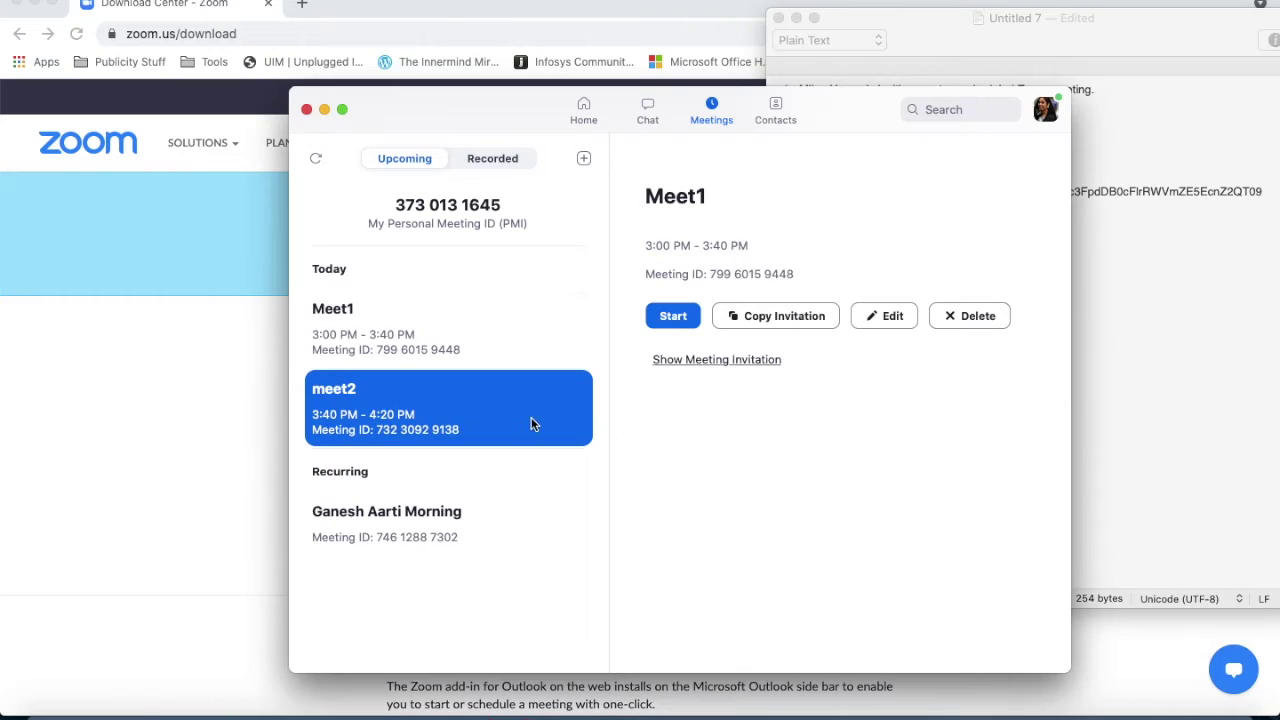
left_click(753, 315)
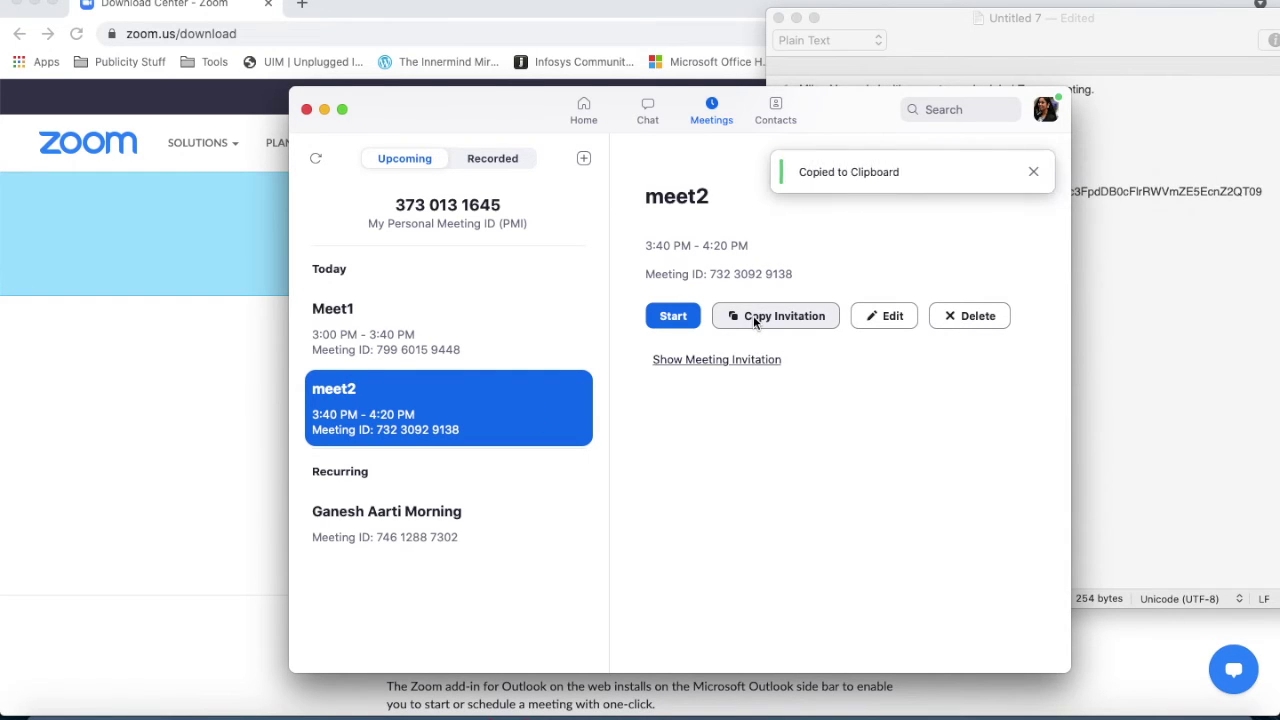
left_click(1106, 325)
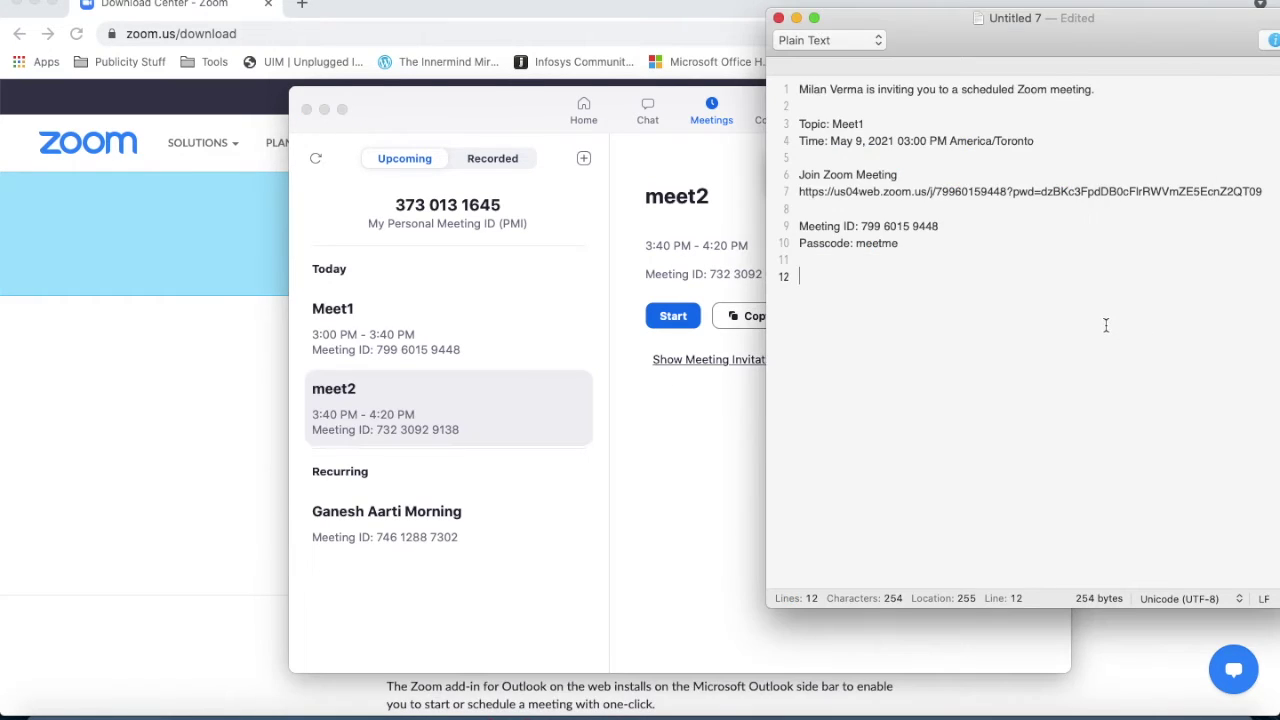
key("super+v")
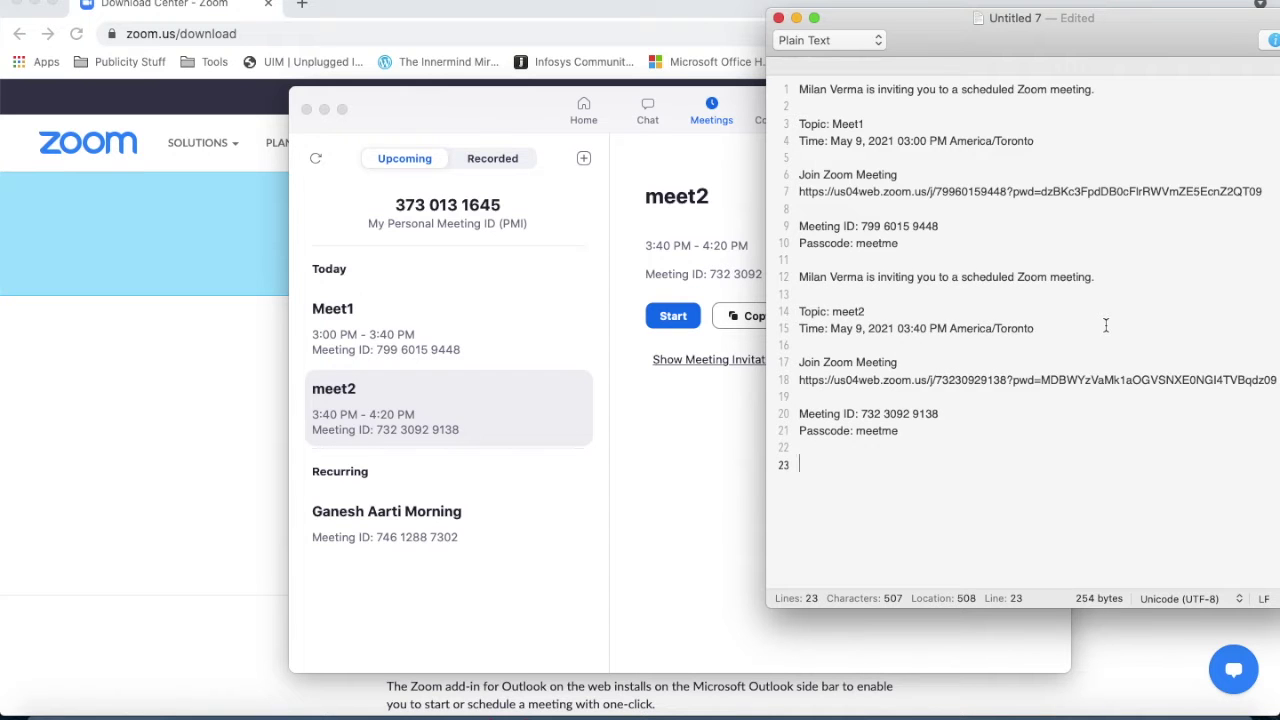
left_click_drag(1055, 41, 727, 29)
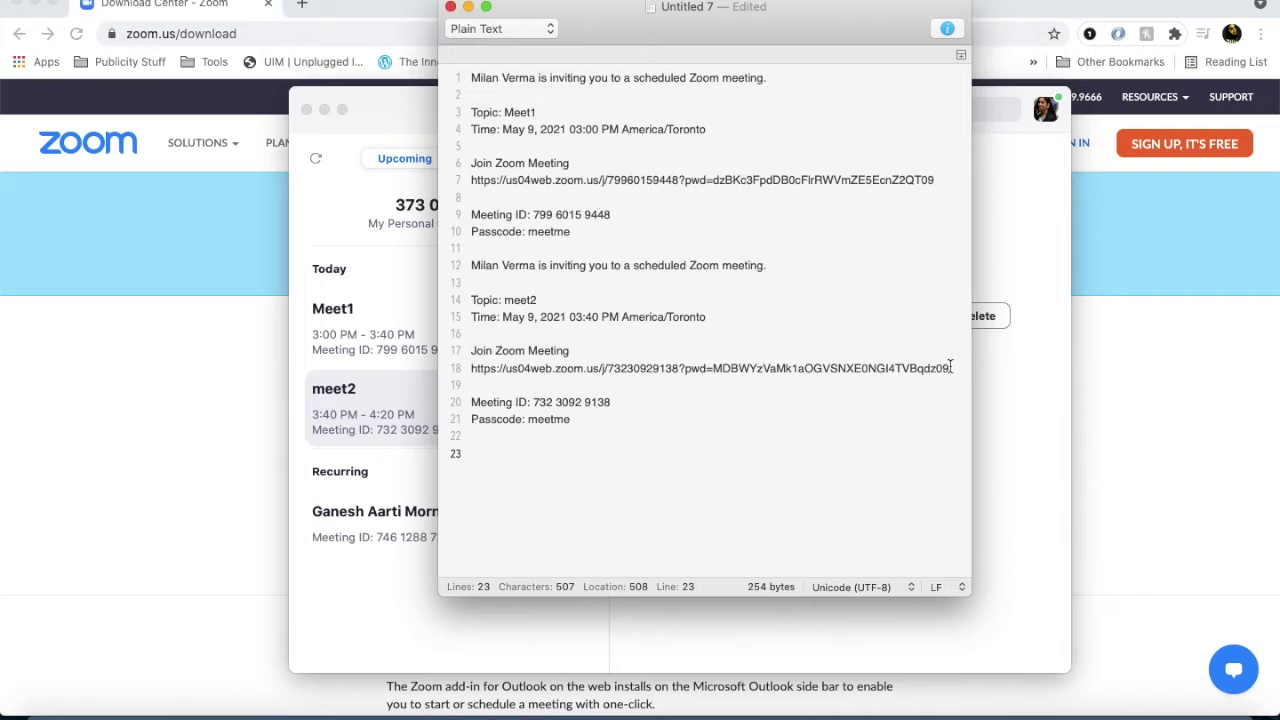
Add blank lines on line 11 to separate the Meet1 and meet2 invitations.
triple_click(876, 180)
triple_click(874, 179)
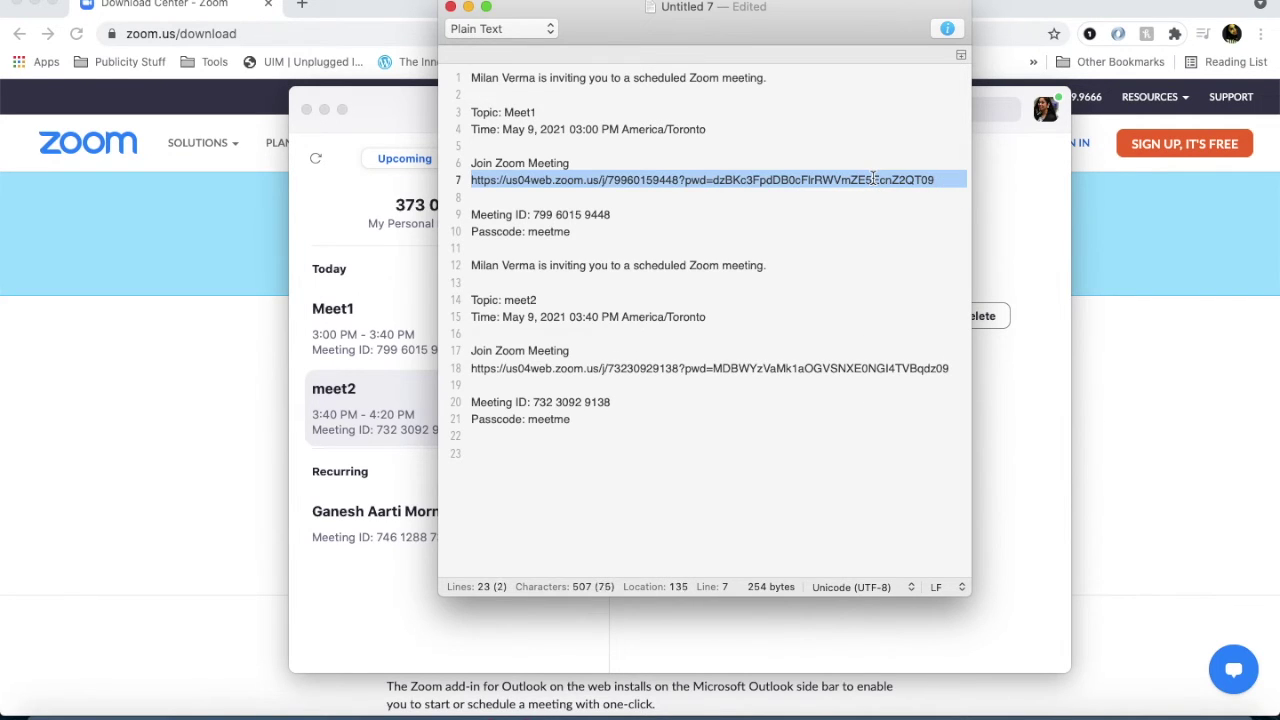
left_click(562, 243)
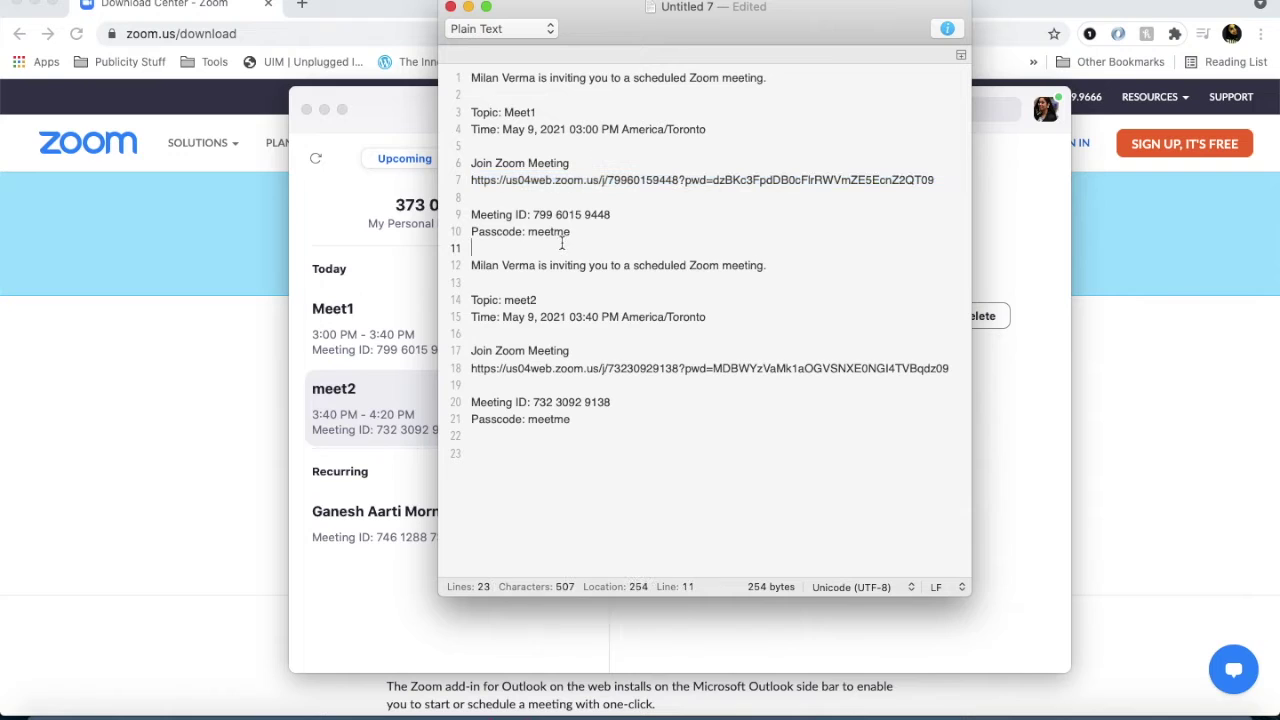
key("Return")
key("Return")
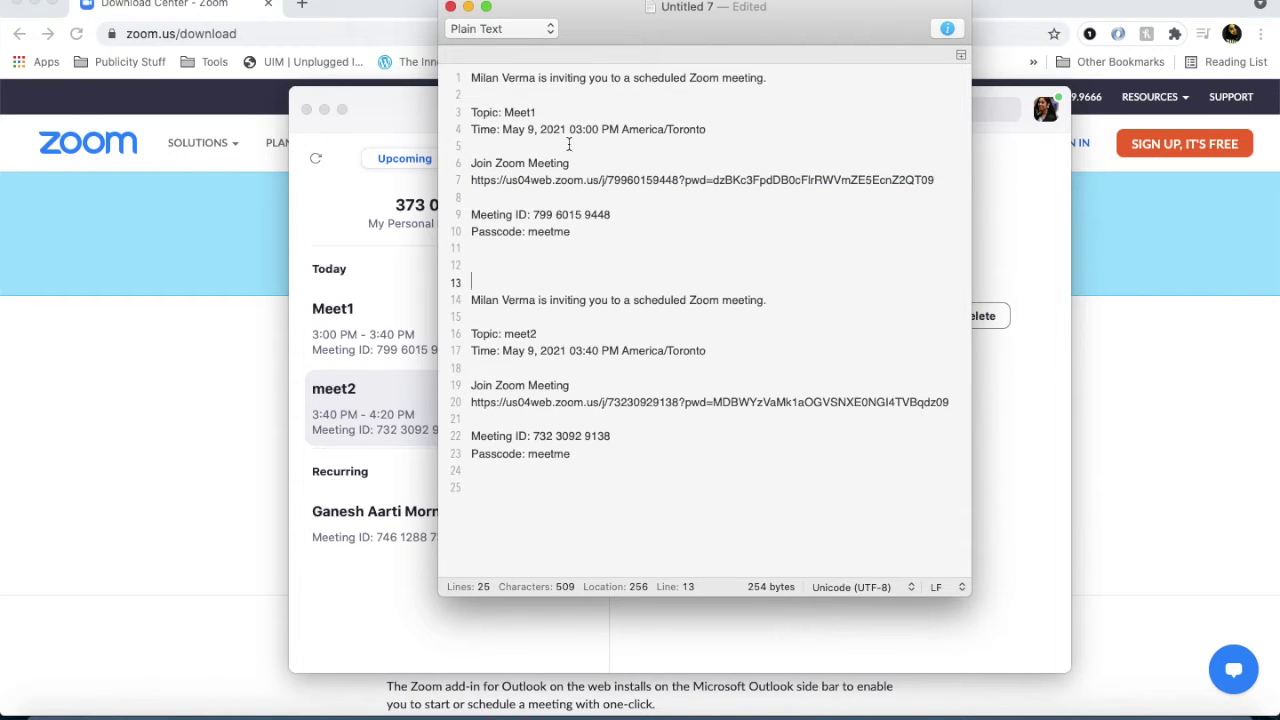
Insert the opening line 'Please join the meeting 1 and after it expires pls join meeting 2' at the top.
left_click(468, 78)
key("Return")
key("Return")
key("Return")
left_click(471, 78)
type("Please join he")
key("BackSpace")
key("BackSpace")
type("hem")
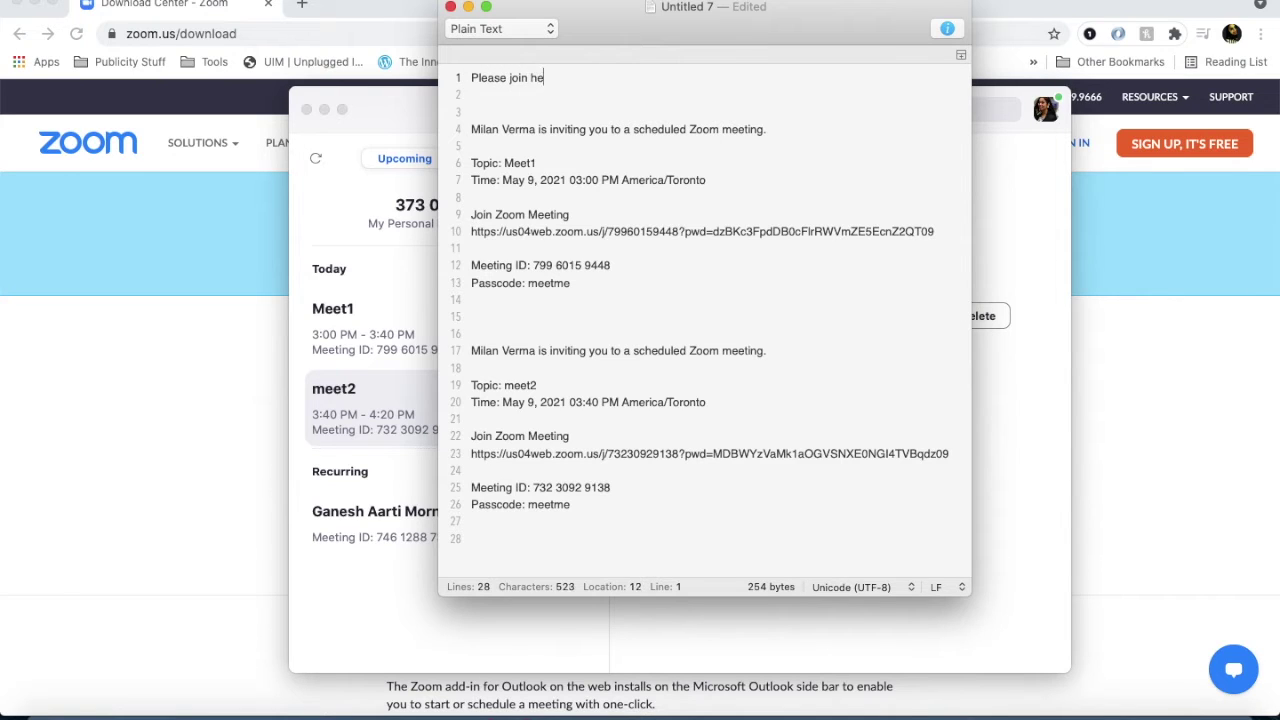
key("BackSpace")
key("BackSpace")
key("BackSpace")
type("the meeting 1 and after it expir")
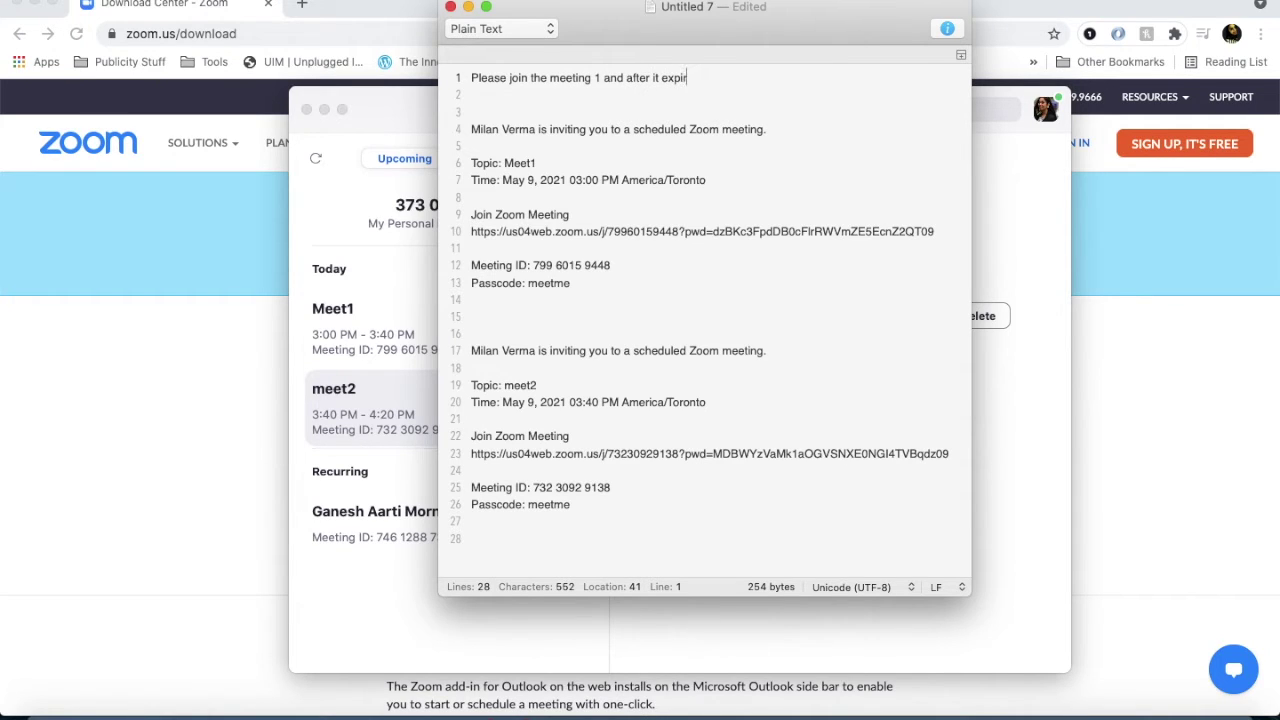
type("es pls join meeting 2")
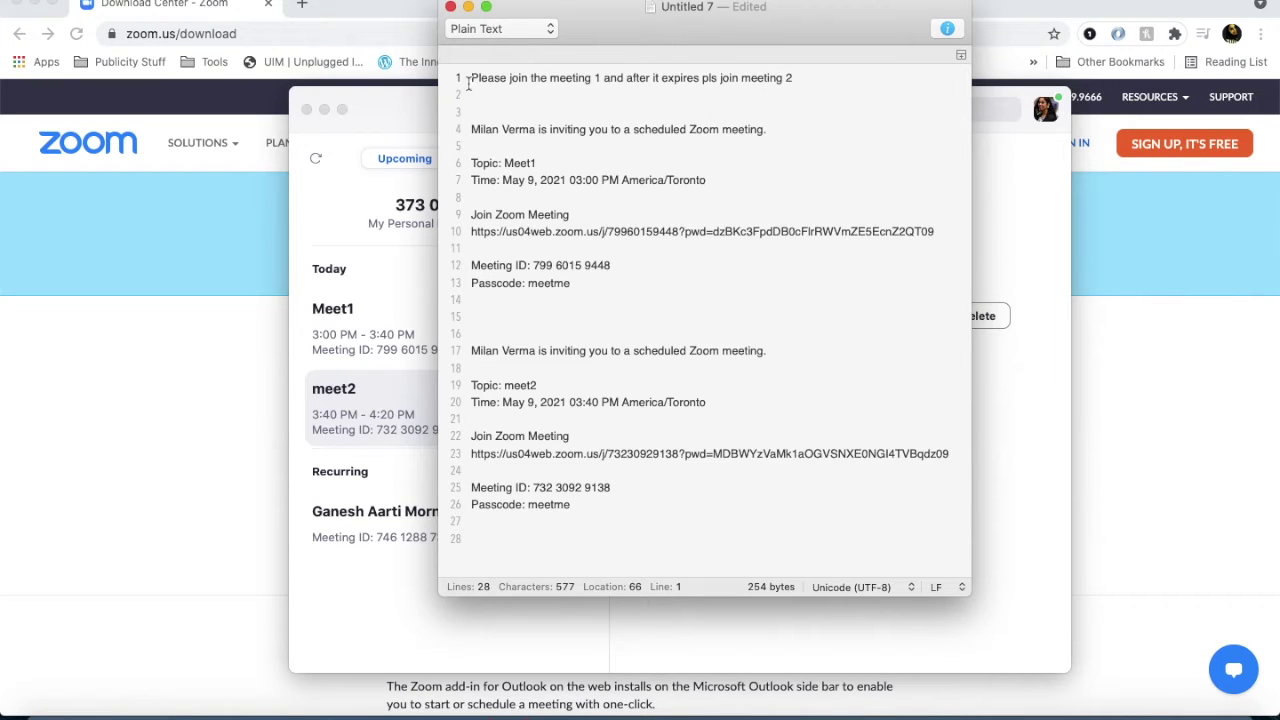
Select the entire invitation text in the document.
left_click(565, 160)
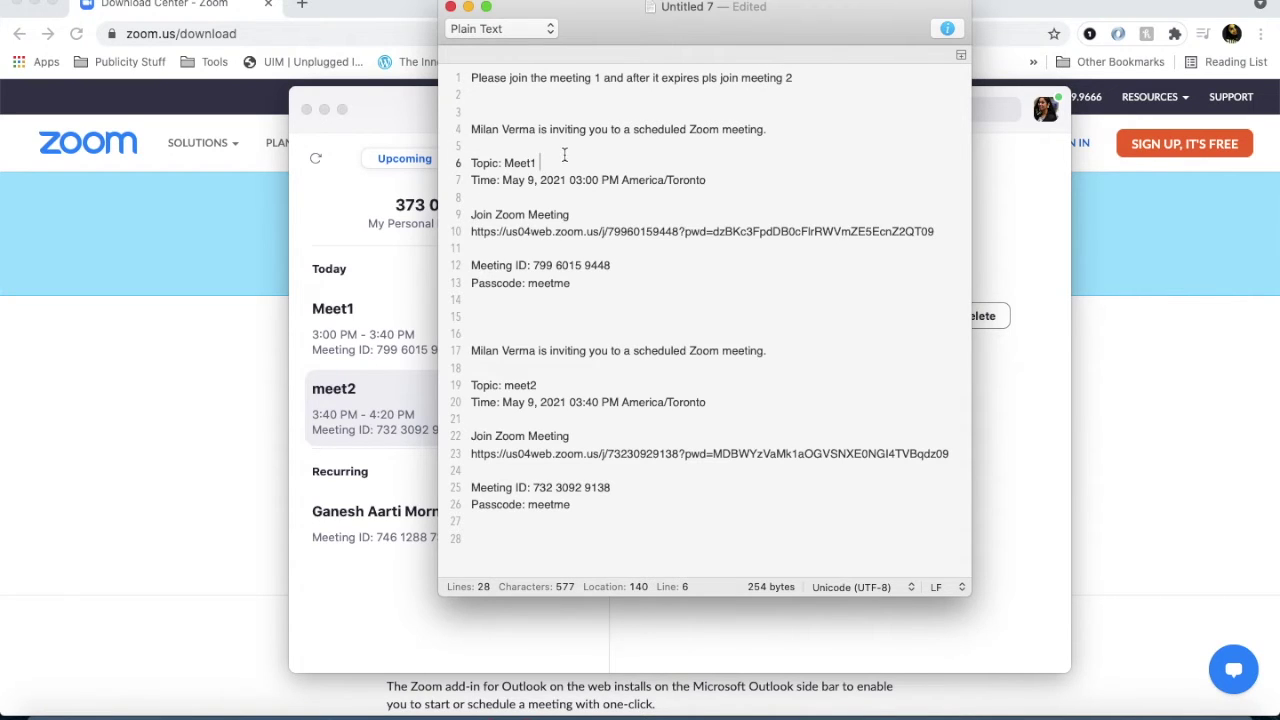
left_click(603, 521)
key("super+shift+Up")
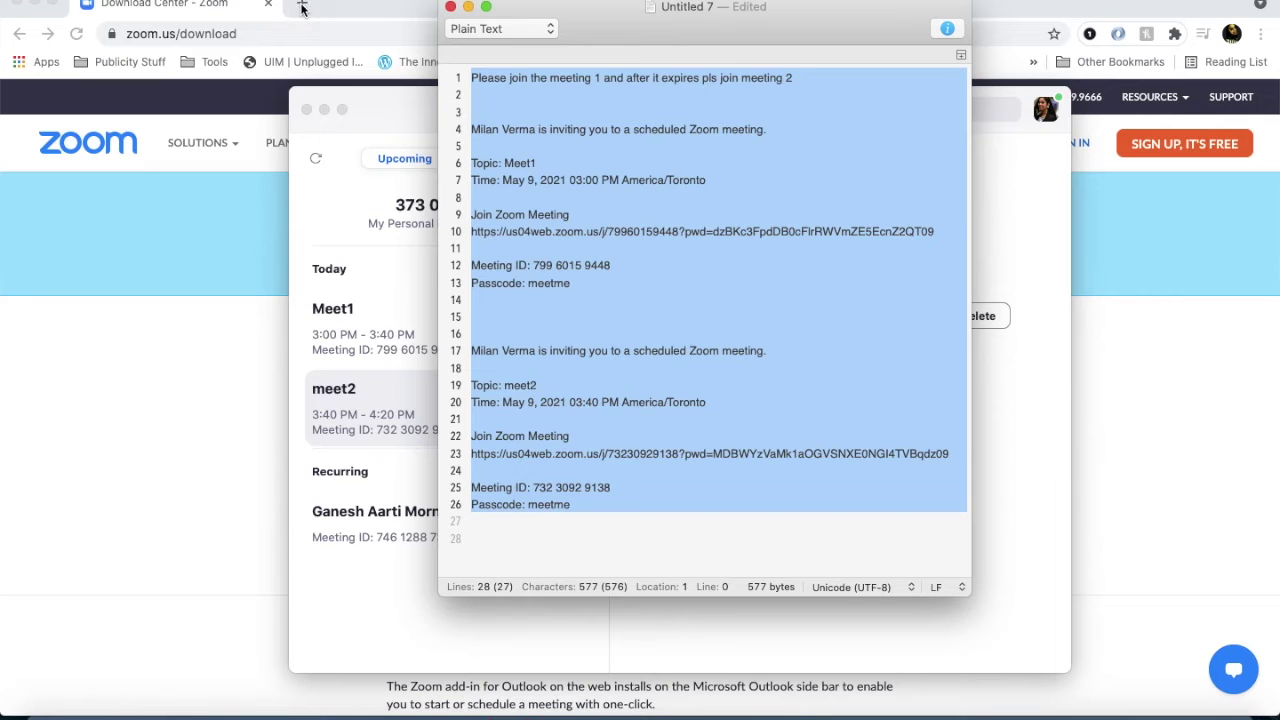
Open WhatsApp Web in a new Chrome tab.
left_click(302, 8)
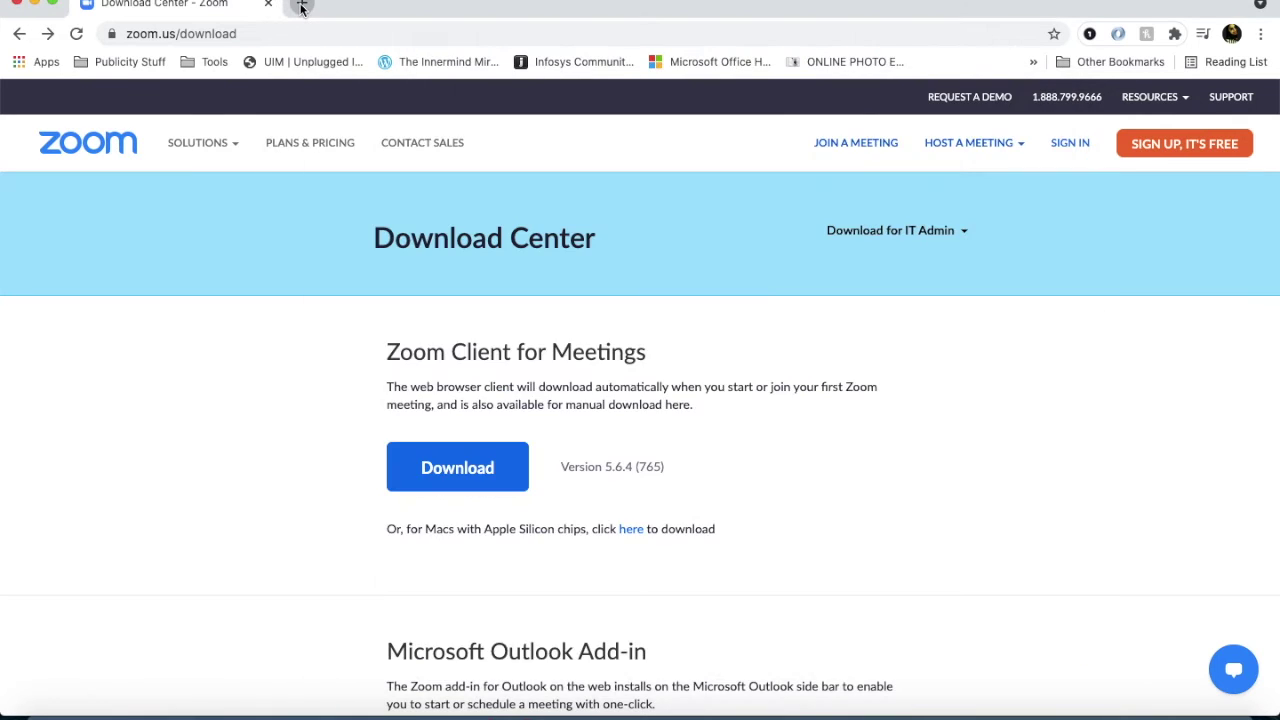
left_click(302, 8)
type("wb")
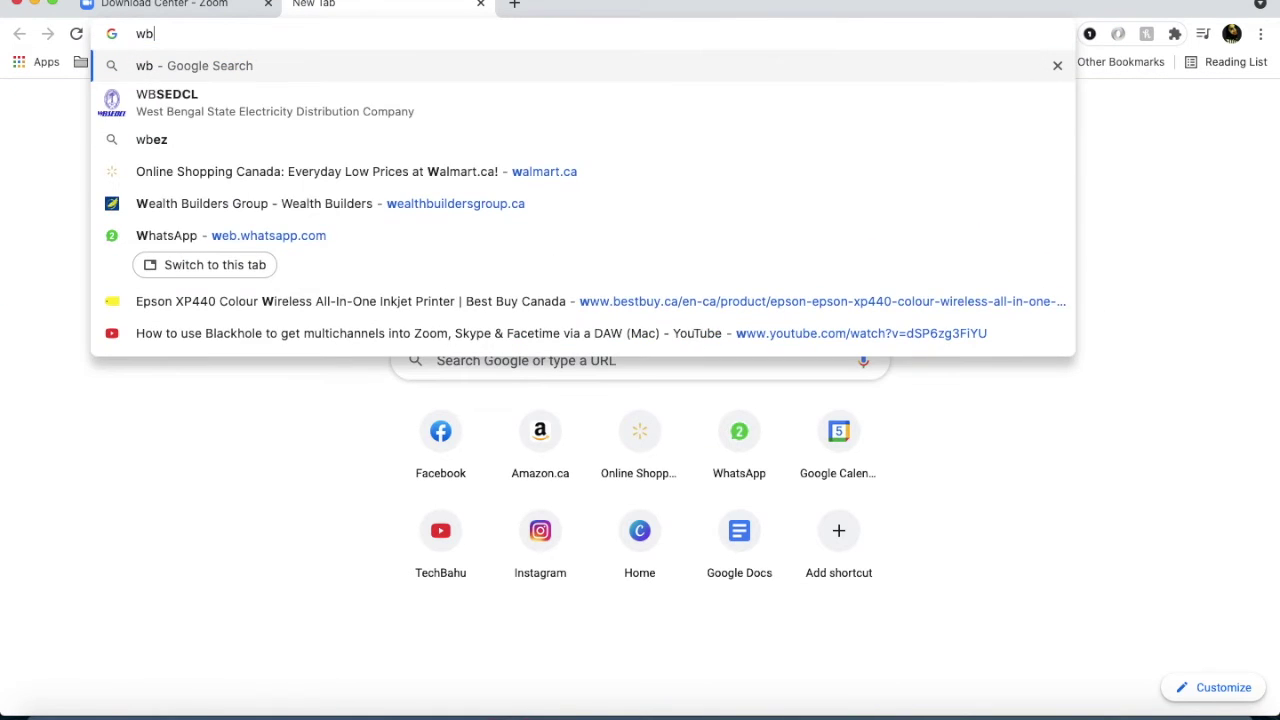
key("BackSpace")
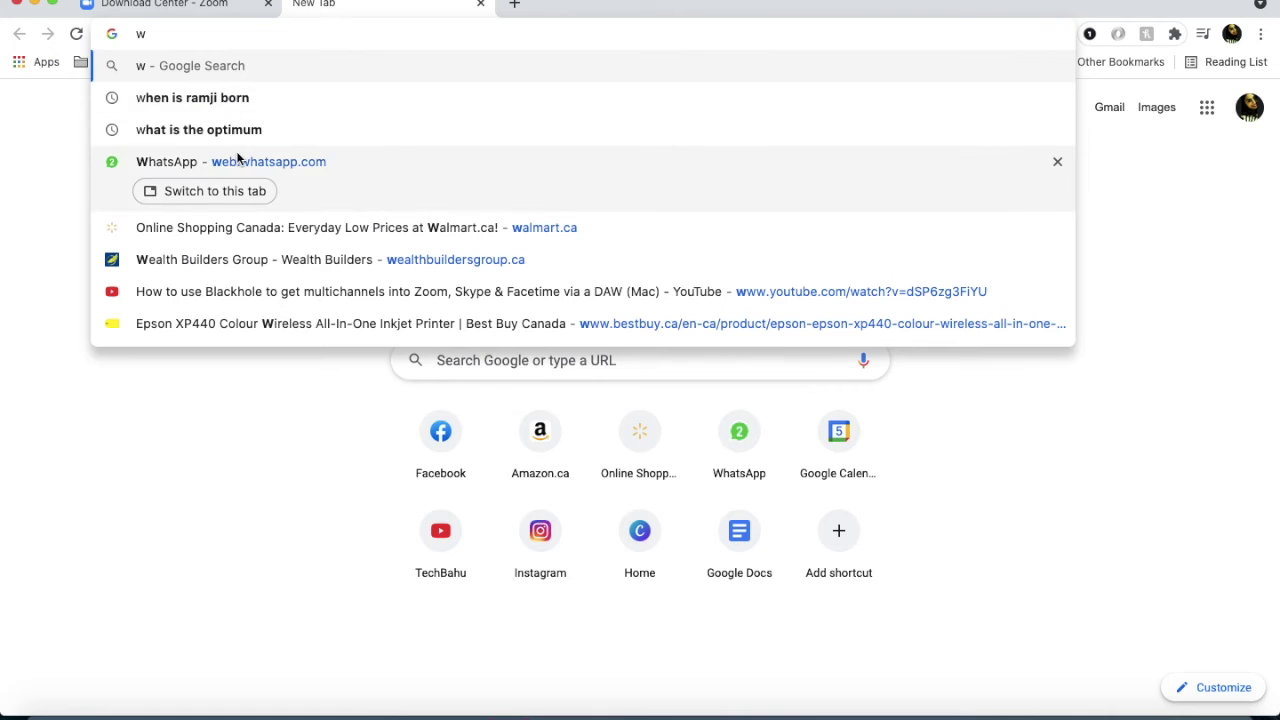
left_click(237, 157)
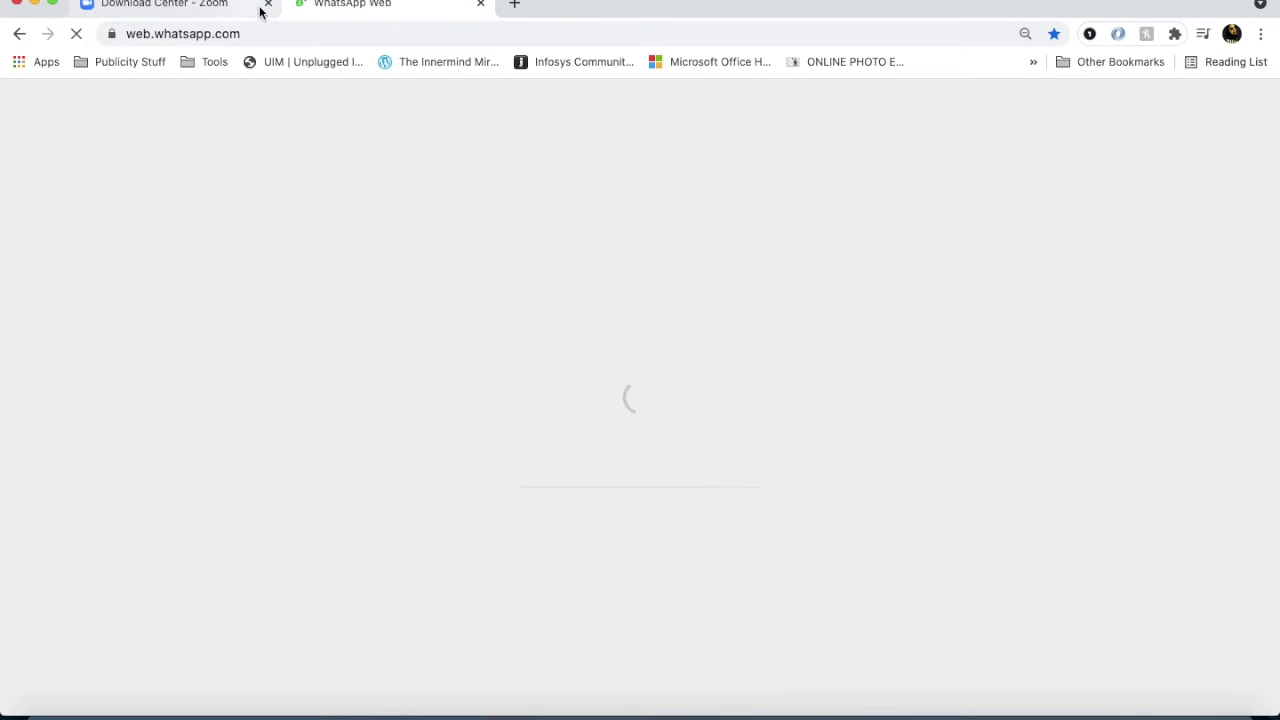
Return to the Zoom Download Center tab with Chrome in front.
left_click(229, 8)
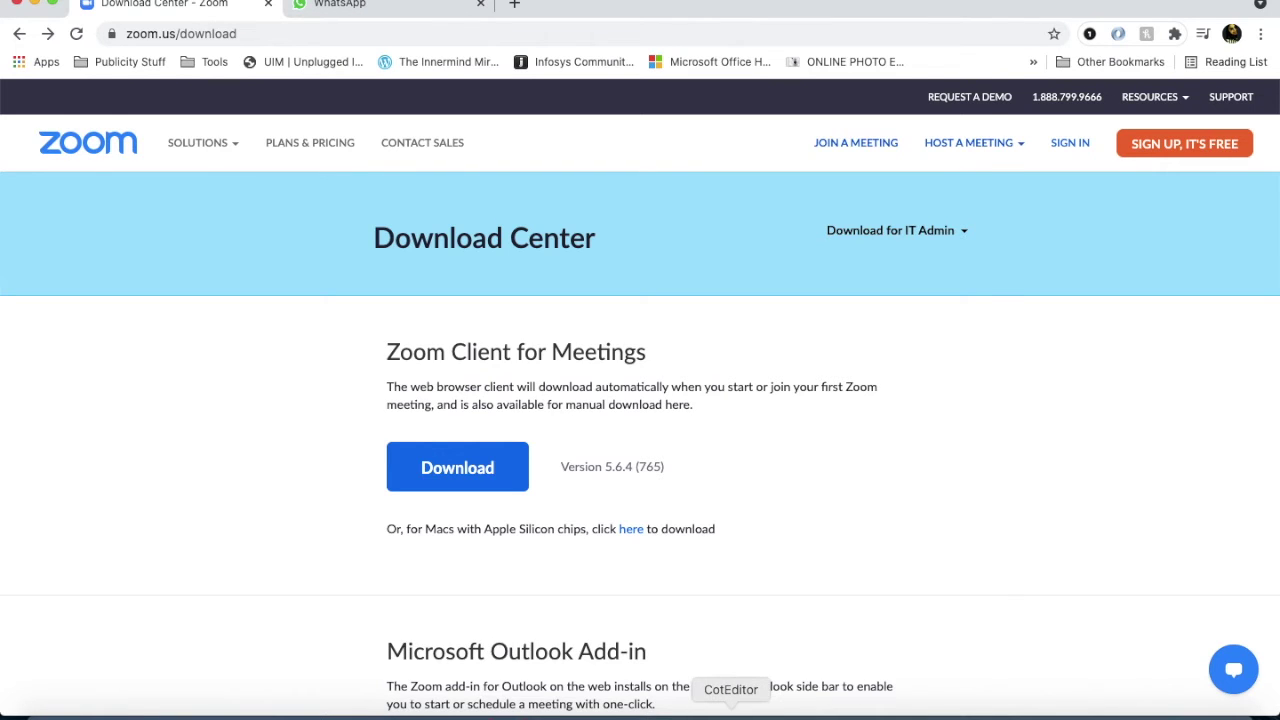
left_click(731, 714)
left_click(1035, 441)
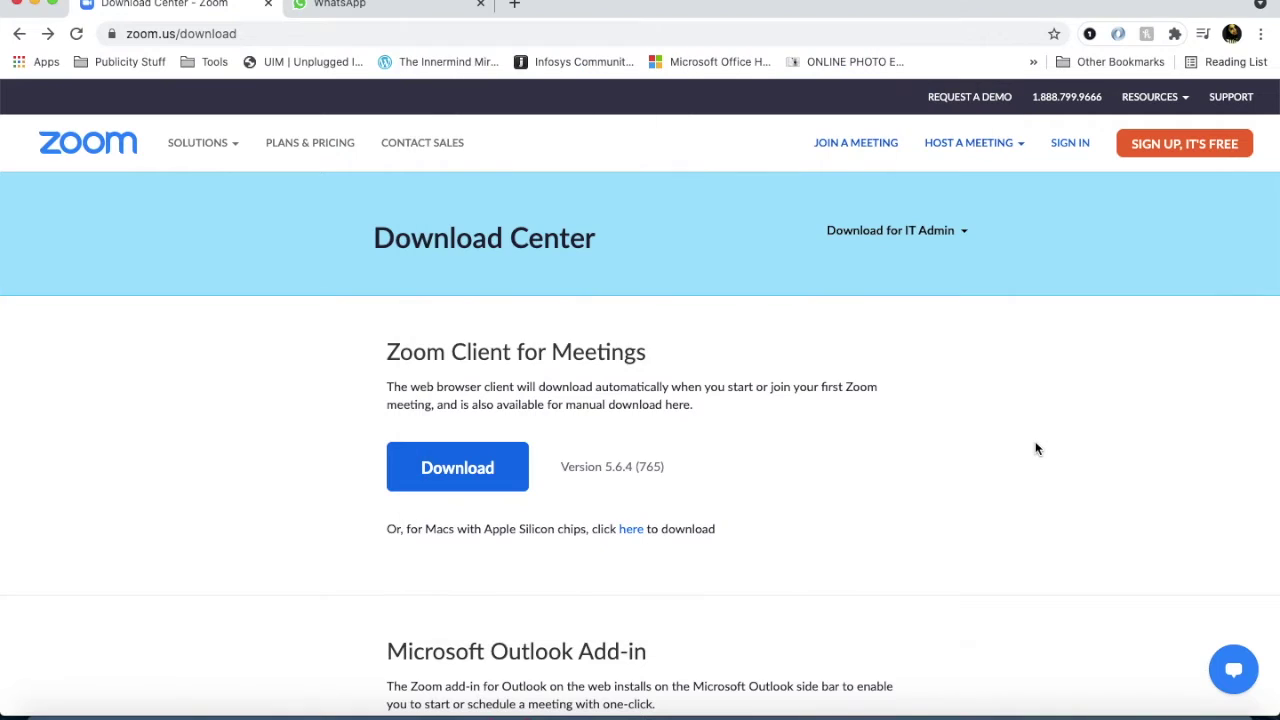
Start Meet1 from the Zoom Meetings list, joining with computer audio and turning the camera on.
left_click(1178, 714)
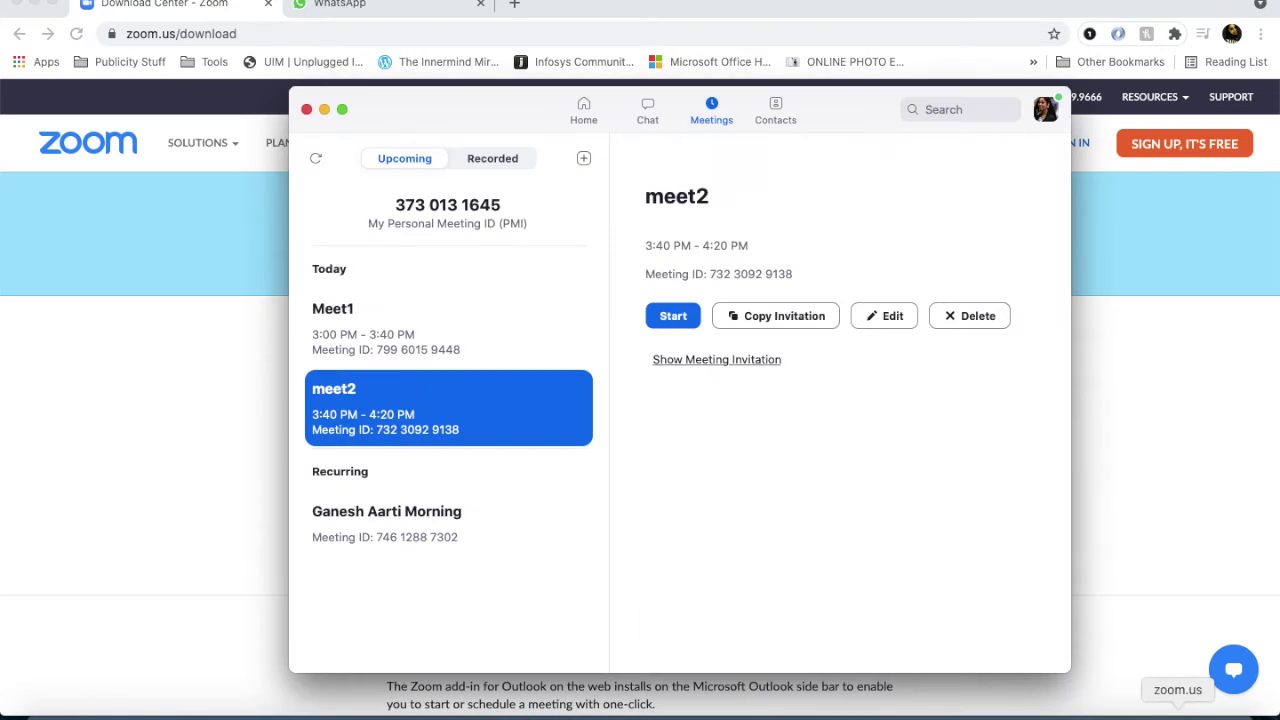
left_click(503, 356)
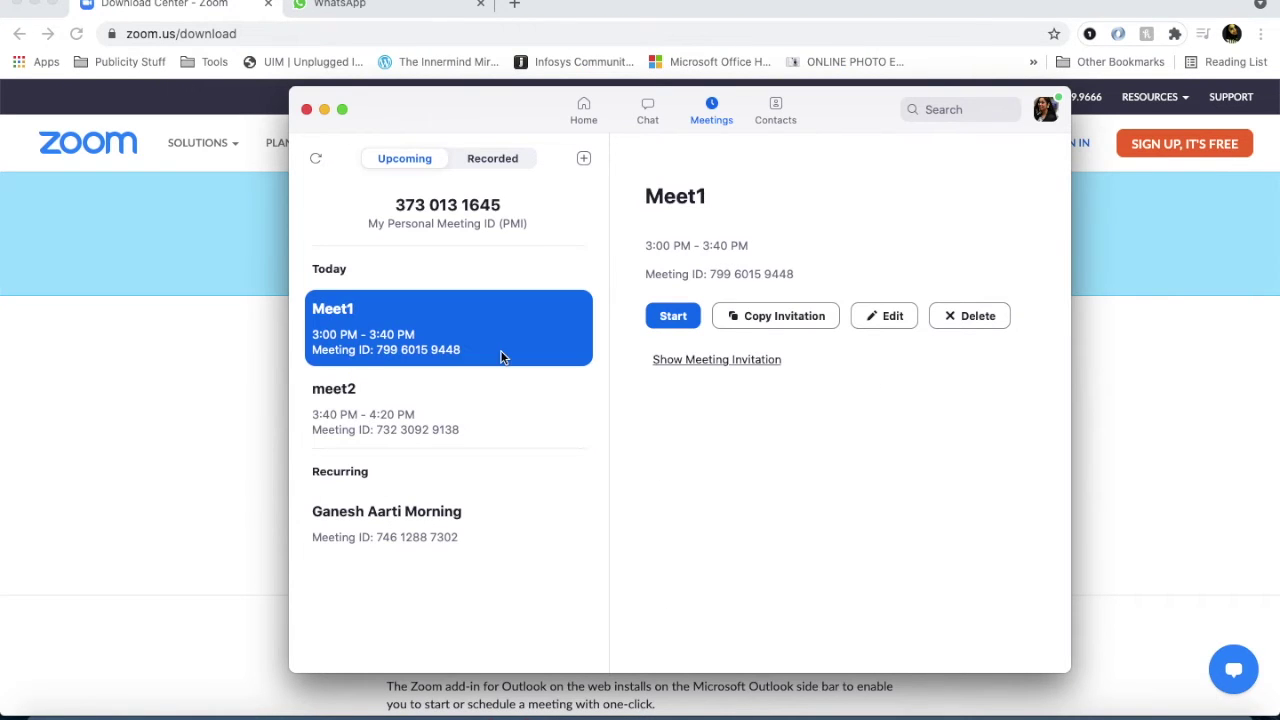
left_click(673, 316)
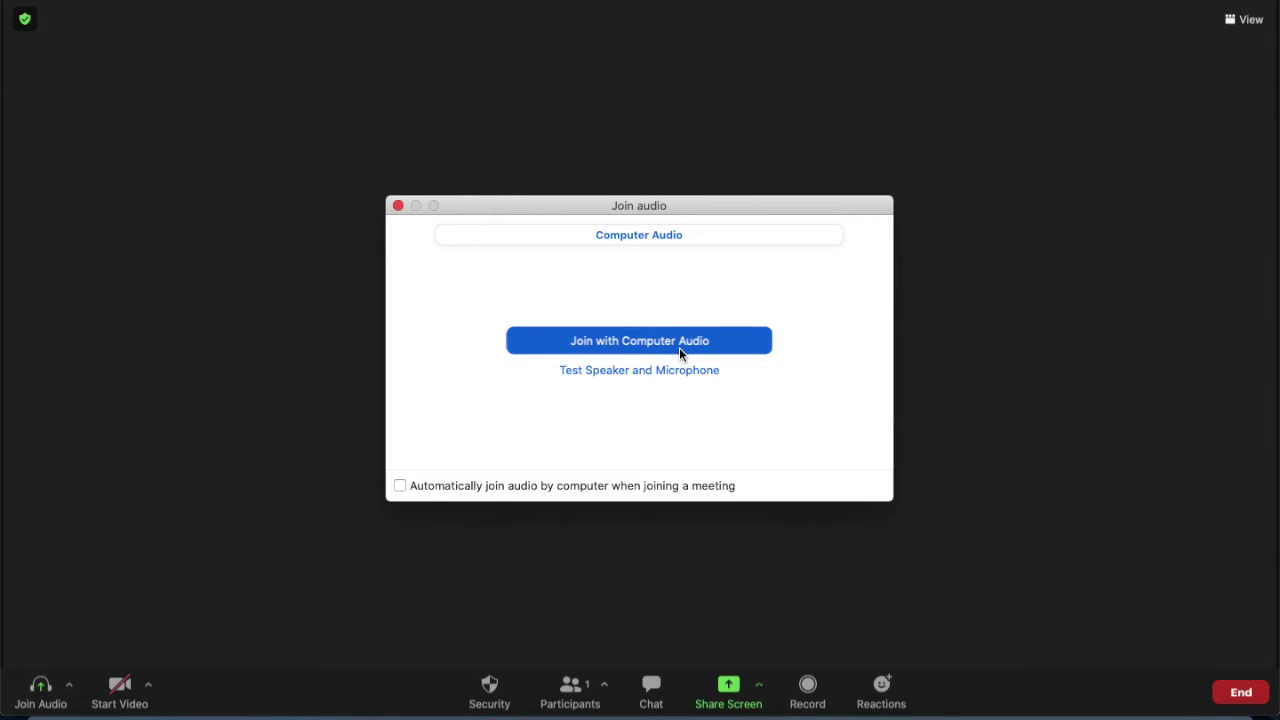
left_click(674, 343)
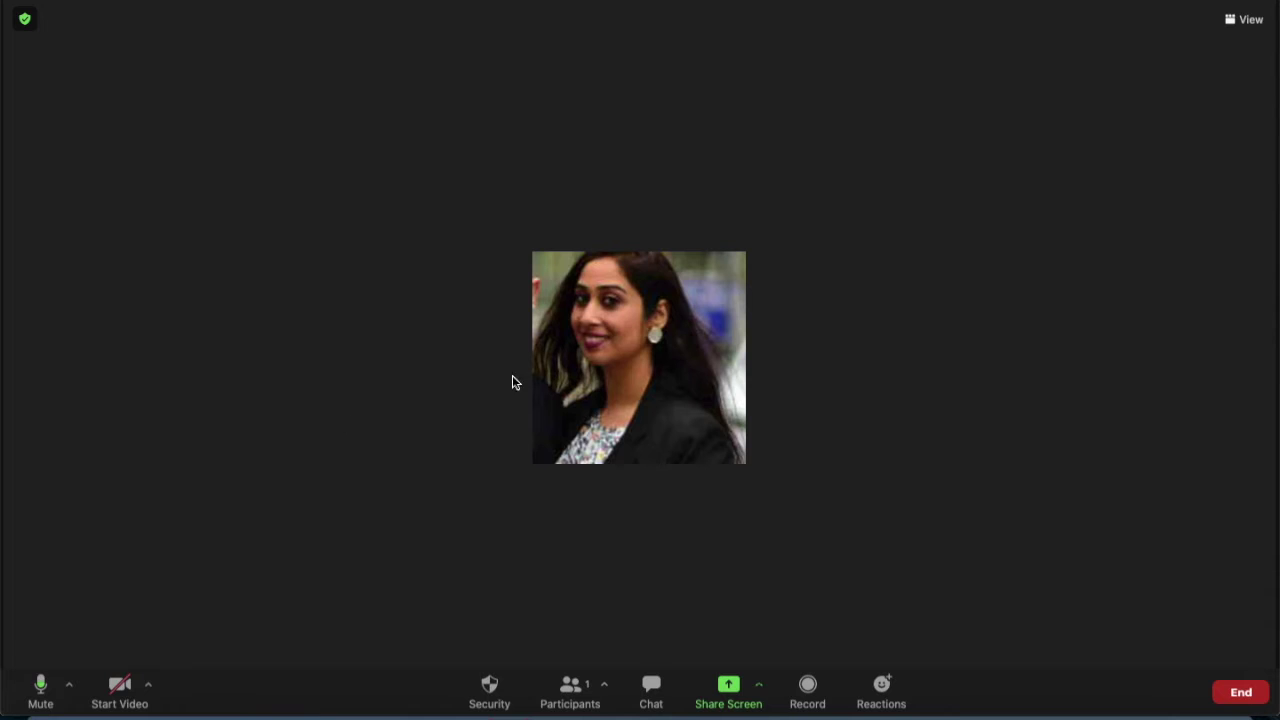
left_click(117, 688)
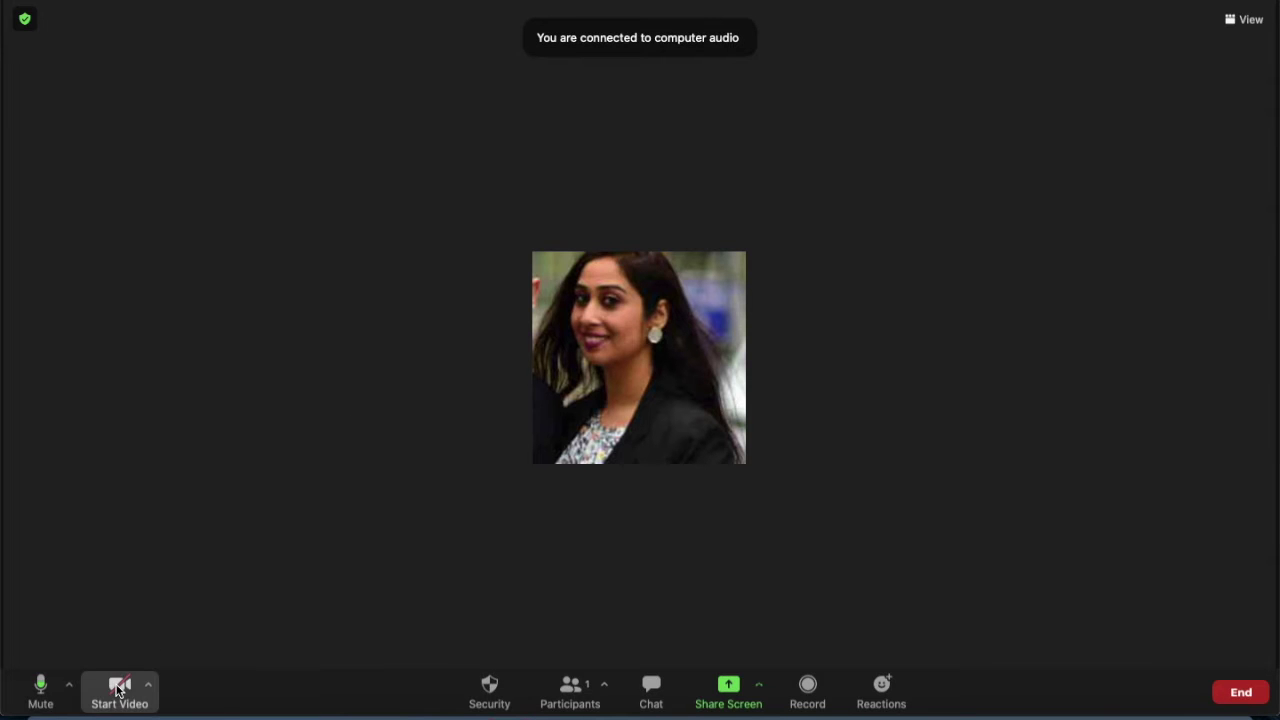